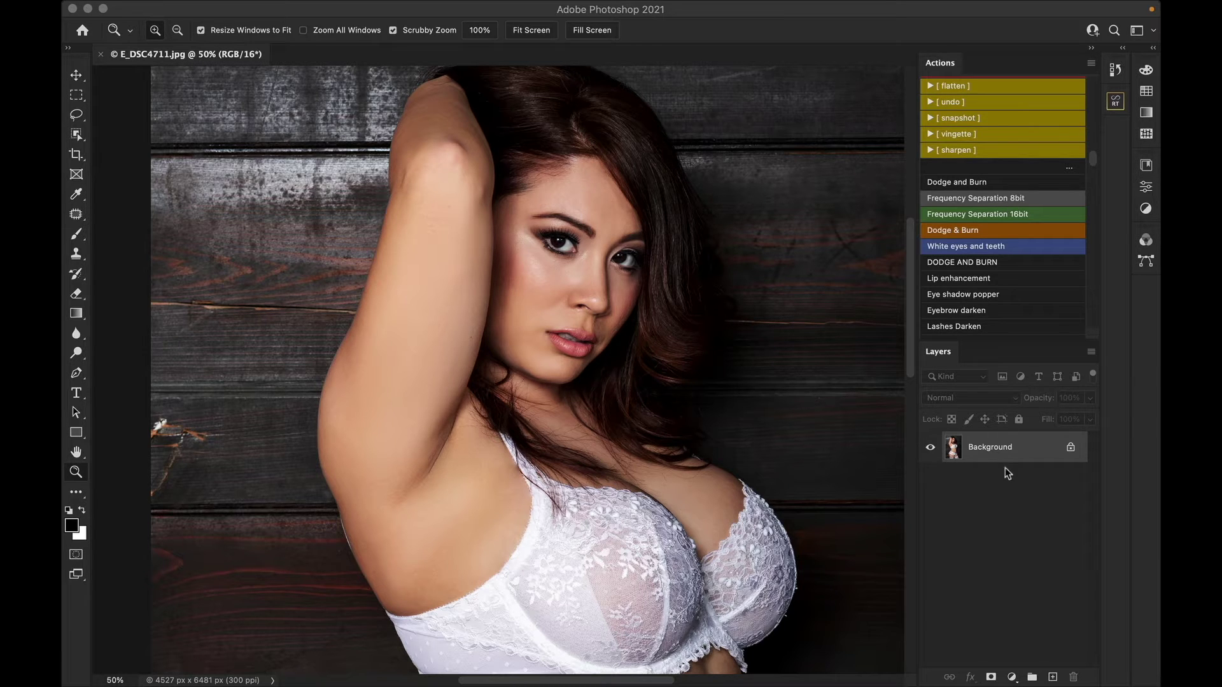
Duplicate the Background layer of the portrait.
key(super+j)
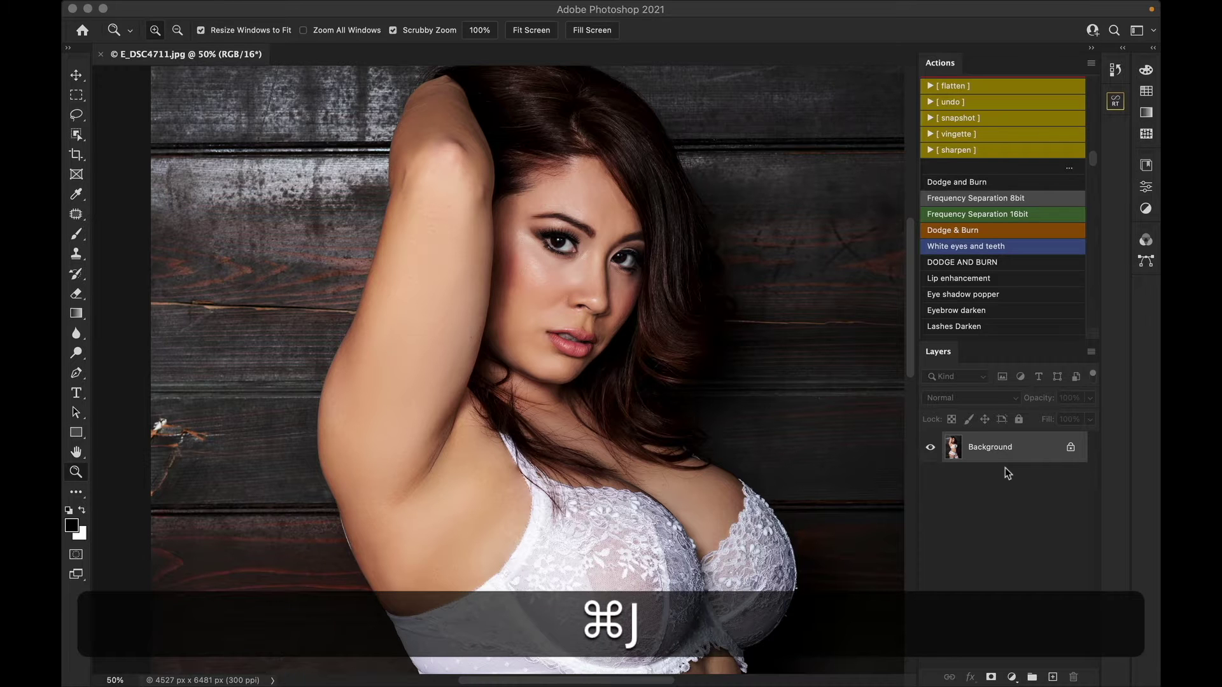
click(994, 452)
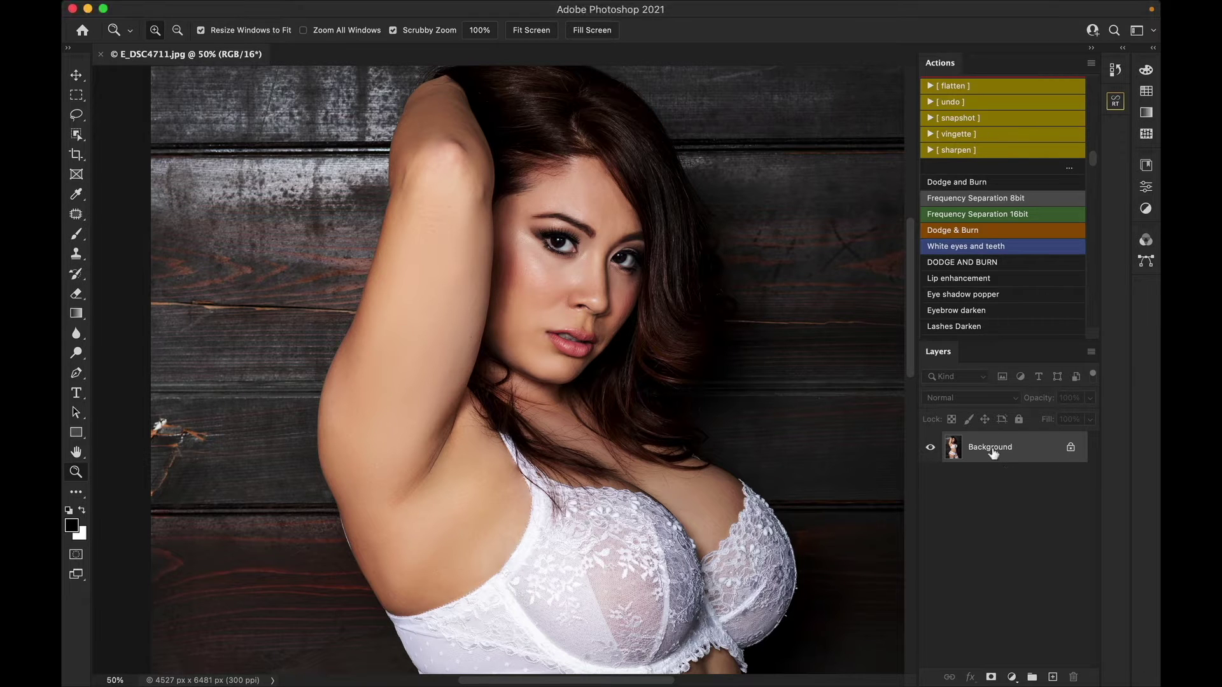
key(super+j)
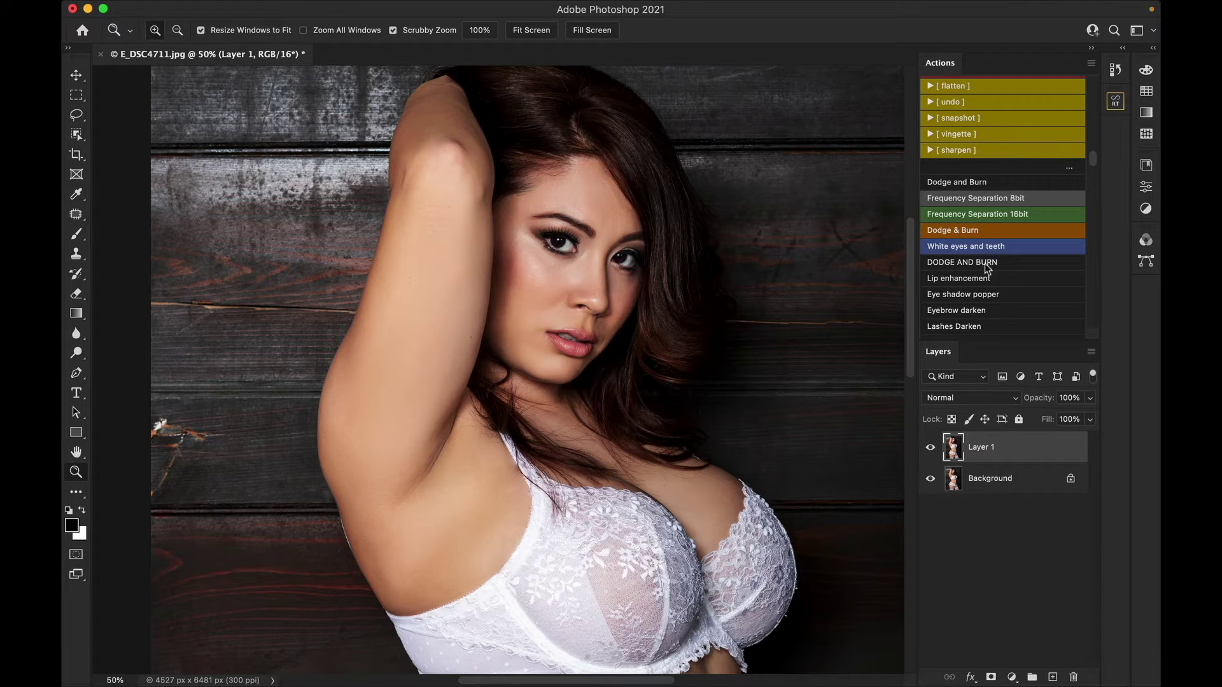
Run the Frequency Separation 16bit action with a 6.4-pixel blur radius and inspect the image with the High - FS and Low - FS layers hidden.
click(983, 214)
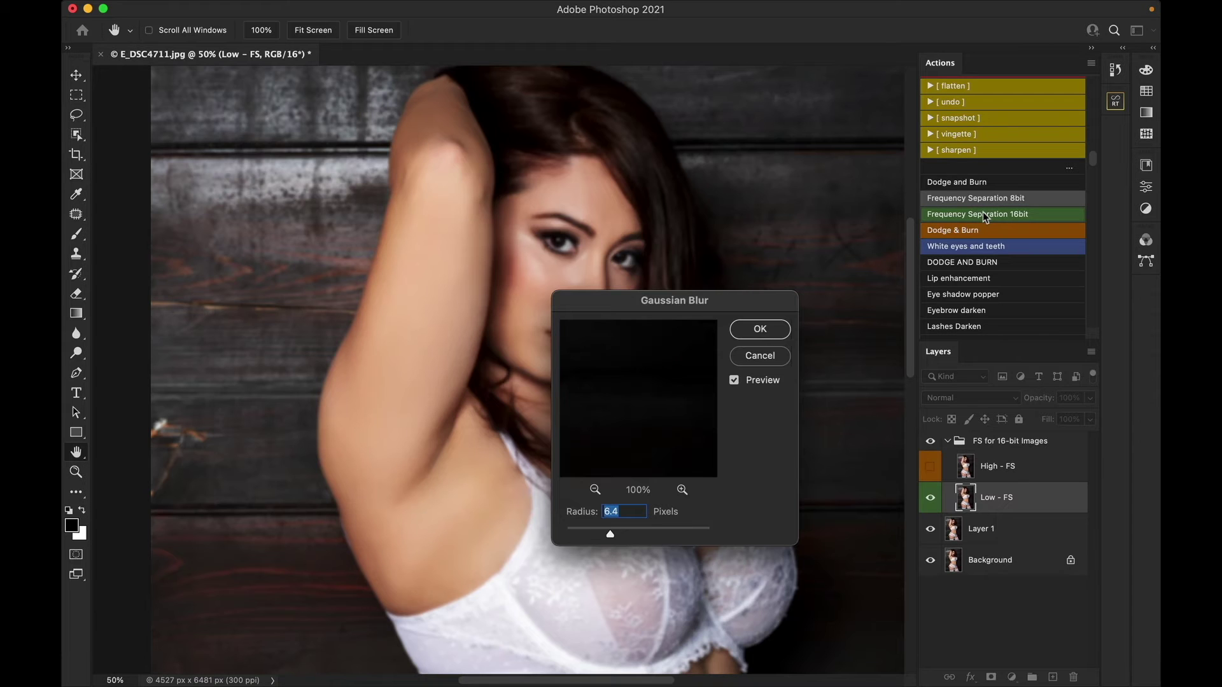
click(760, 330)
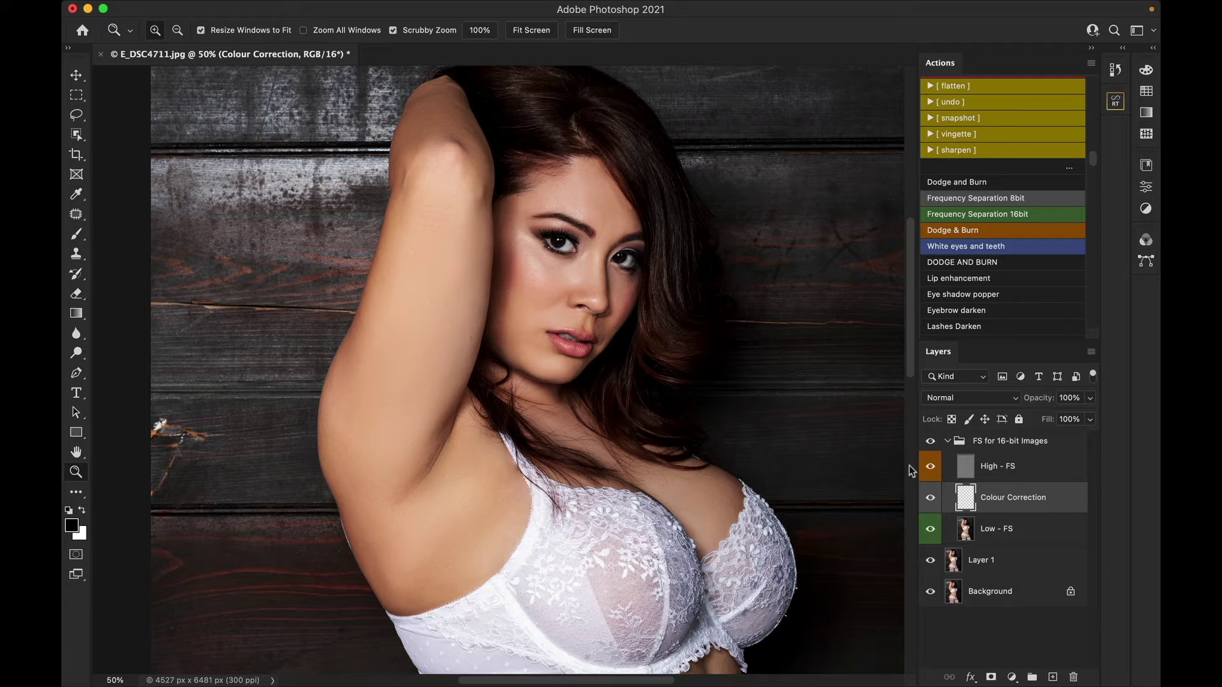
click(931, 467)
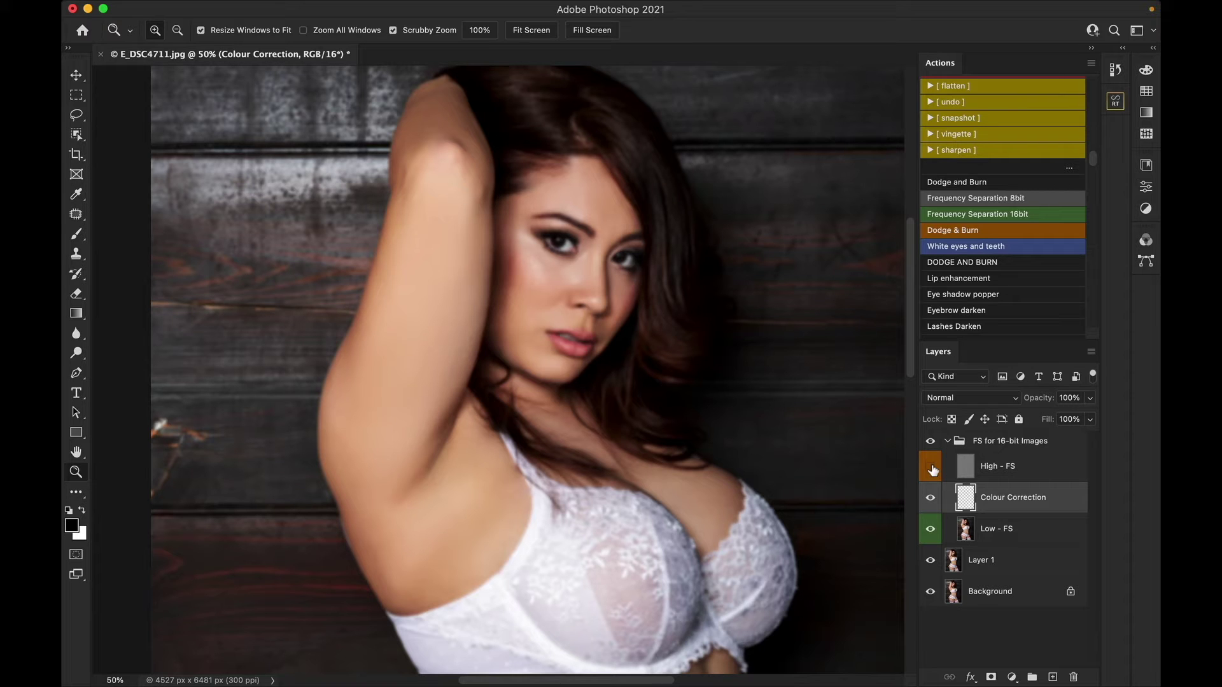
click(930, 467)
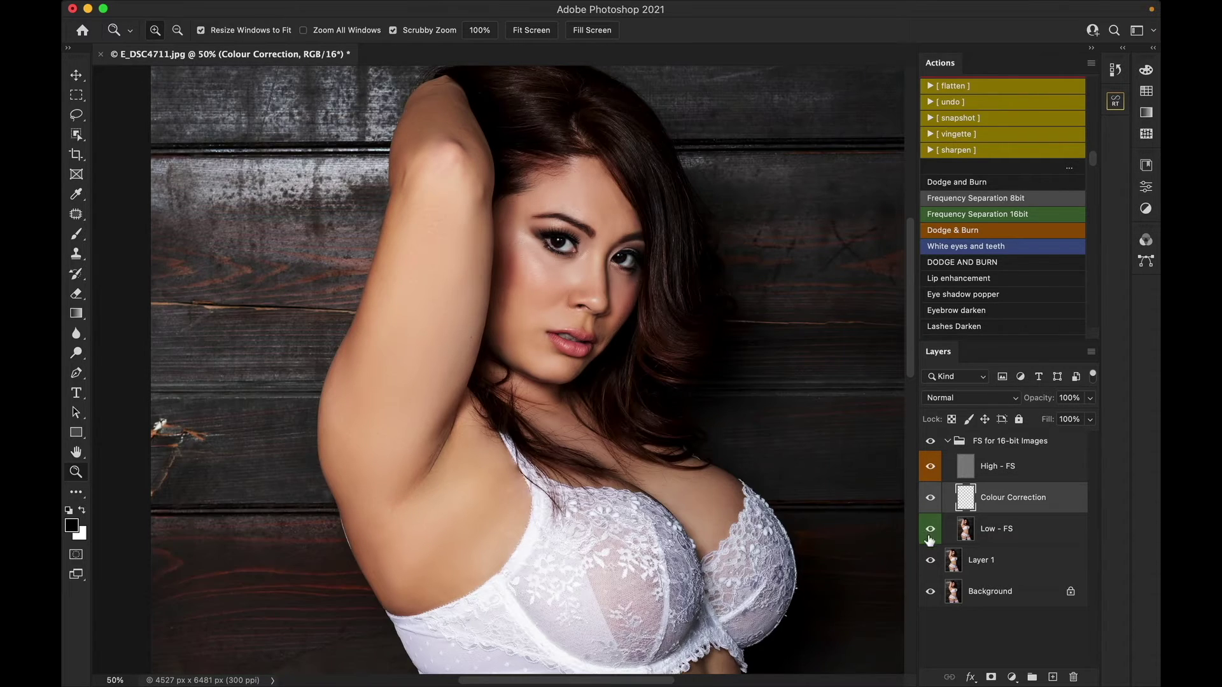
click(930, 528)
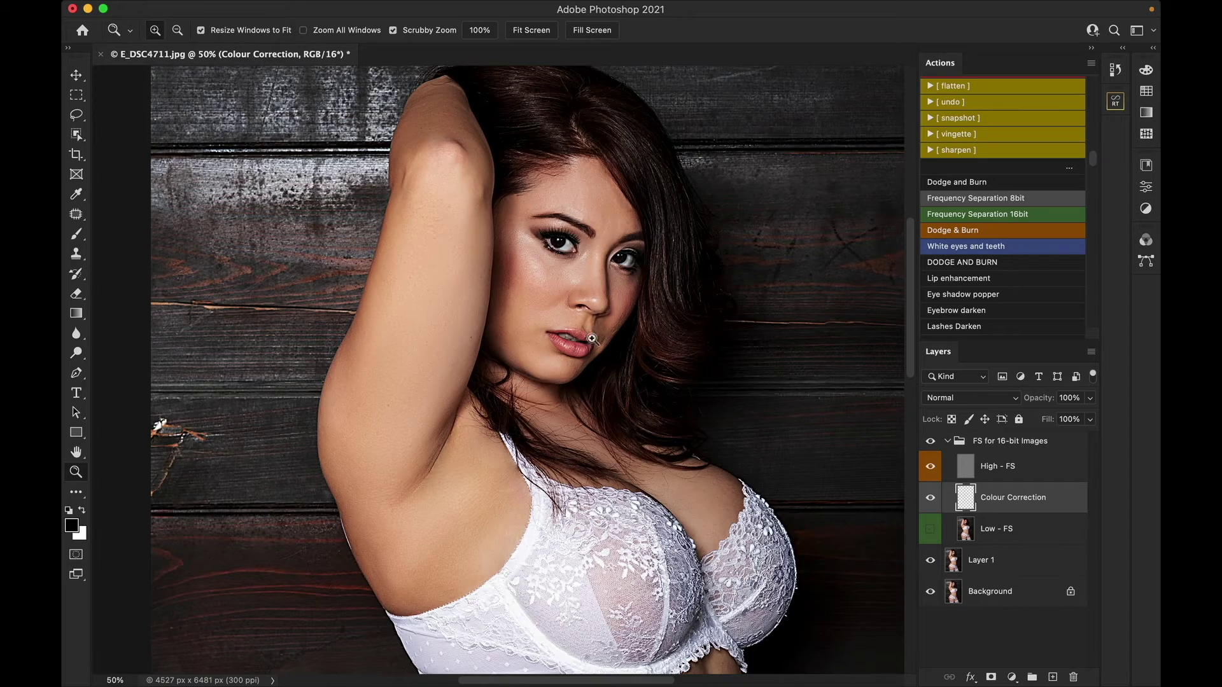
drag(559, 259, 559, 259)
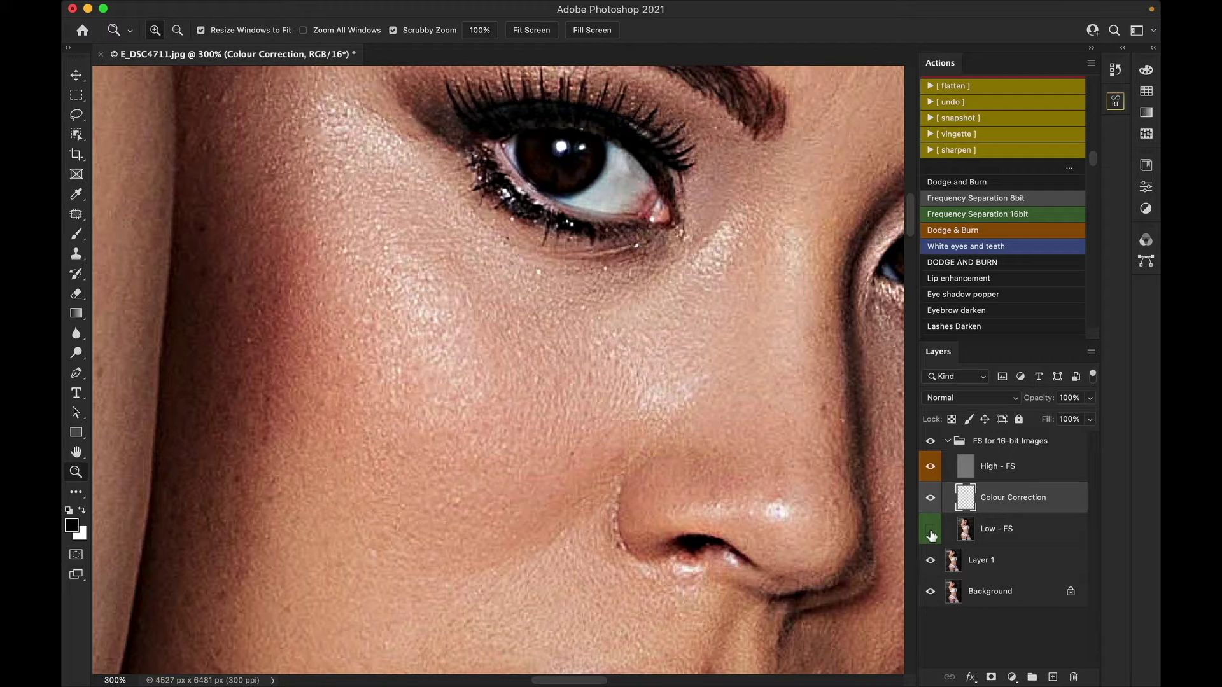
Delete the FS for 16-bit Images group together with its contents.
click(947, 441)
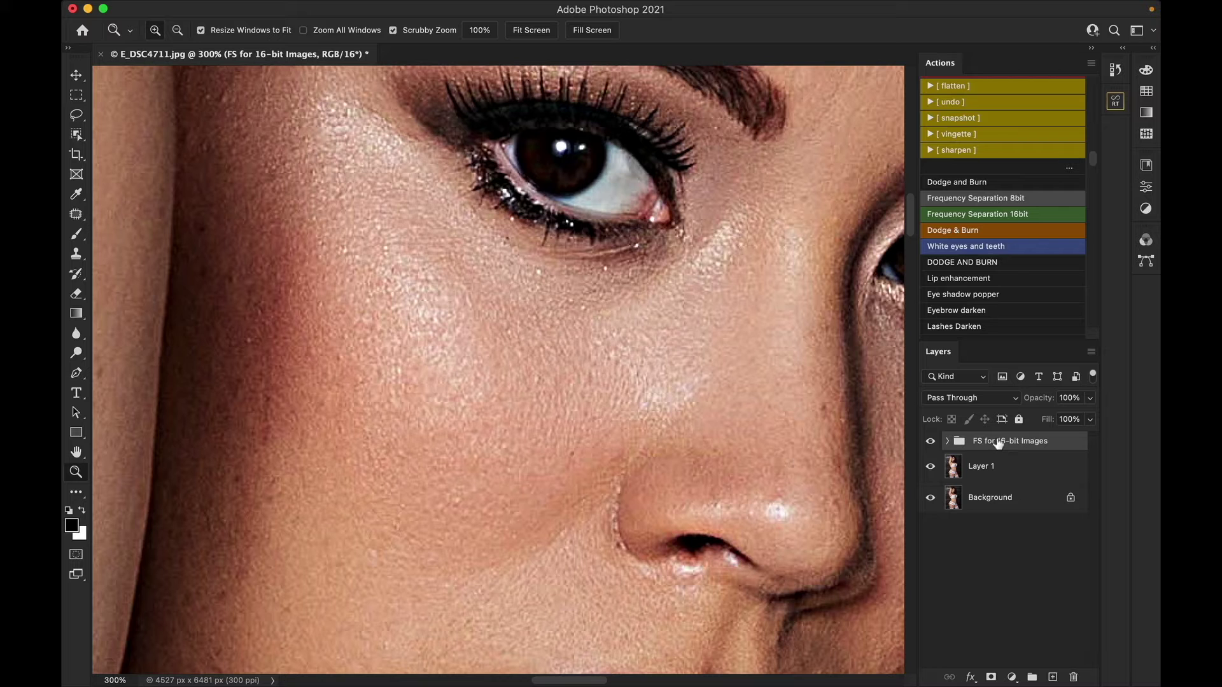
click(1073, 677)
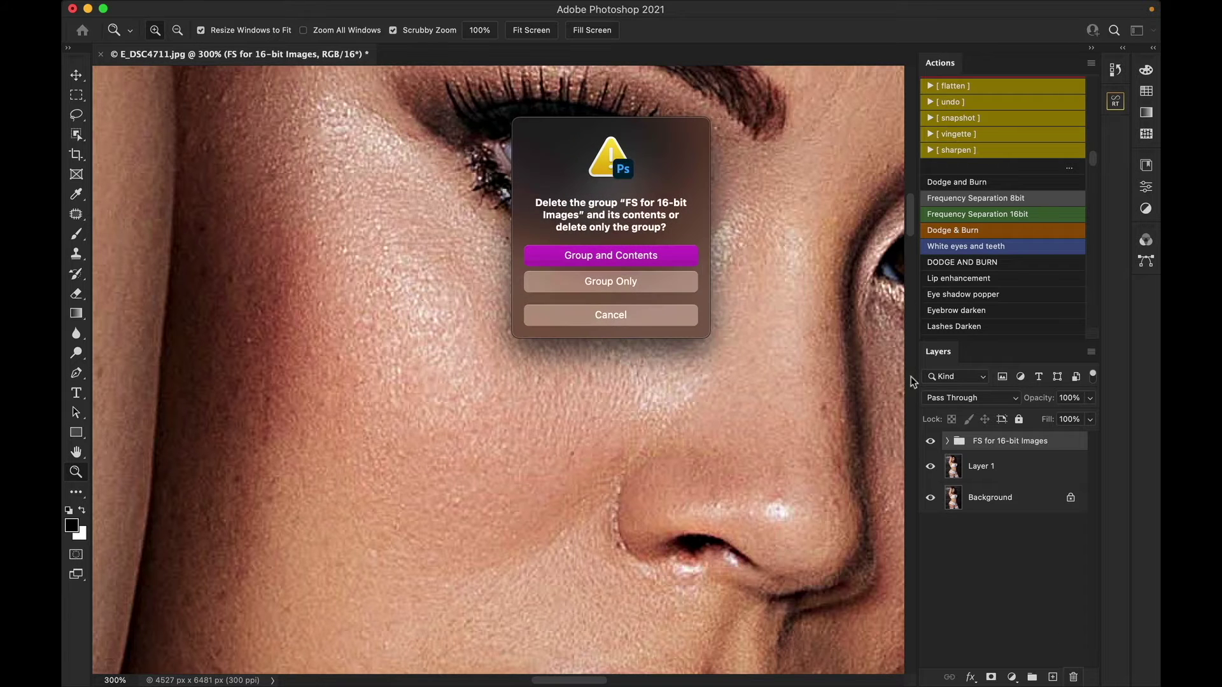
click(651, 255)
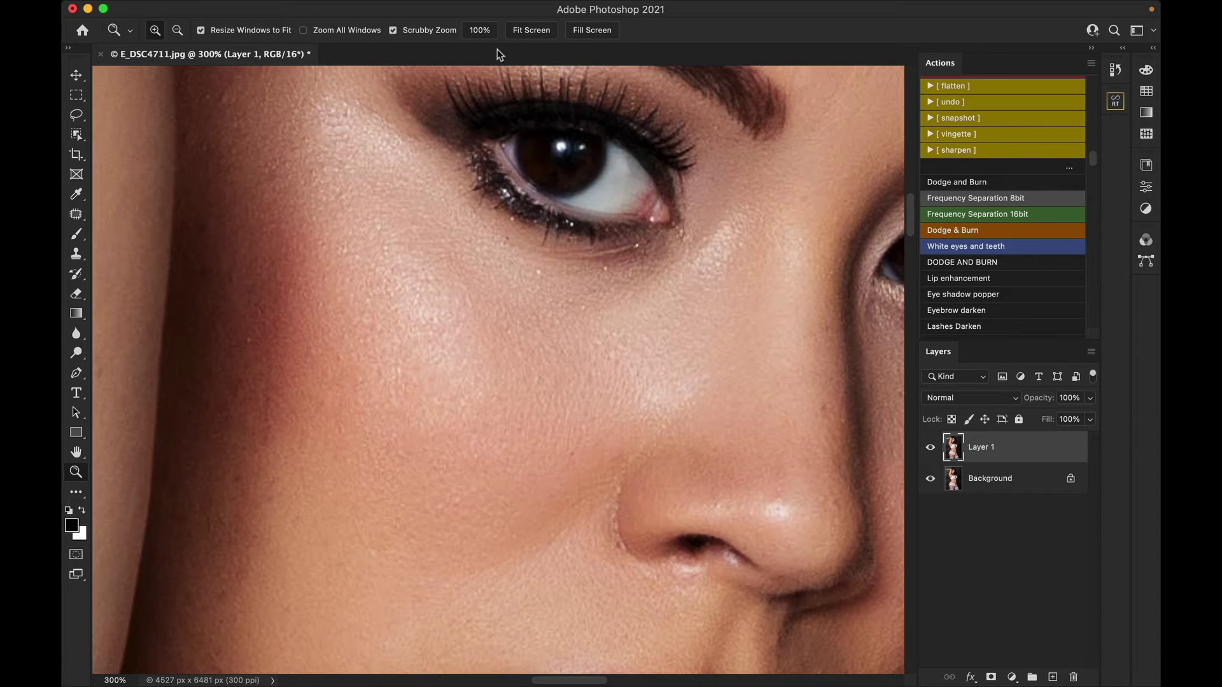
Add a Color Lookup adjustment layer above the duplicated portrait layer.
click(525, 33)
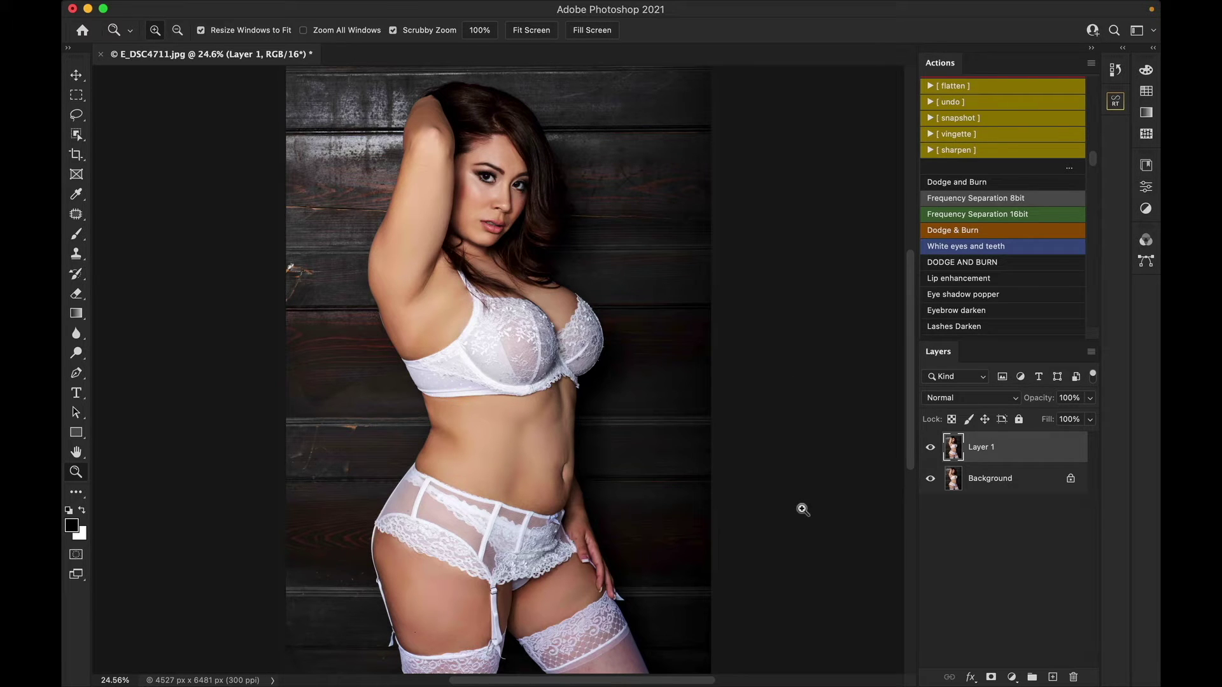
click(487, 202)
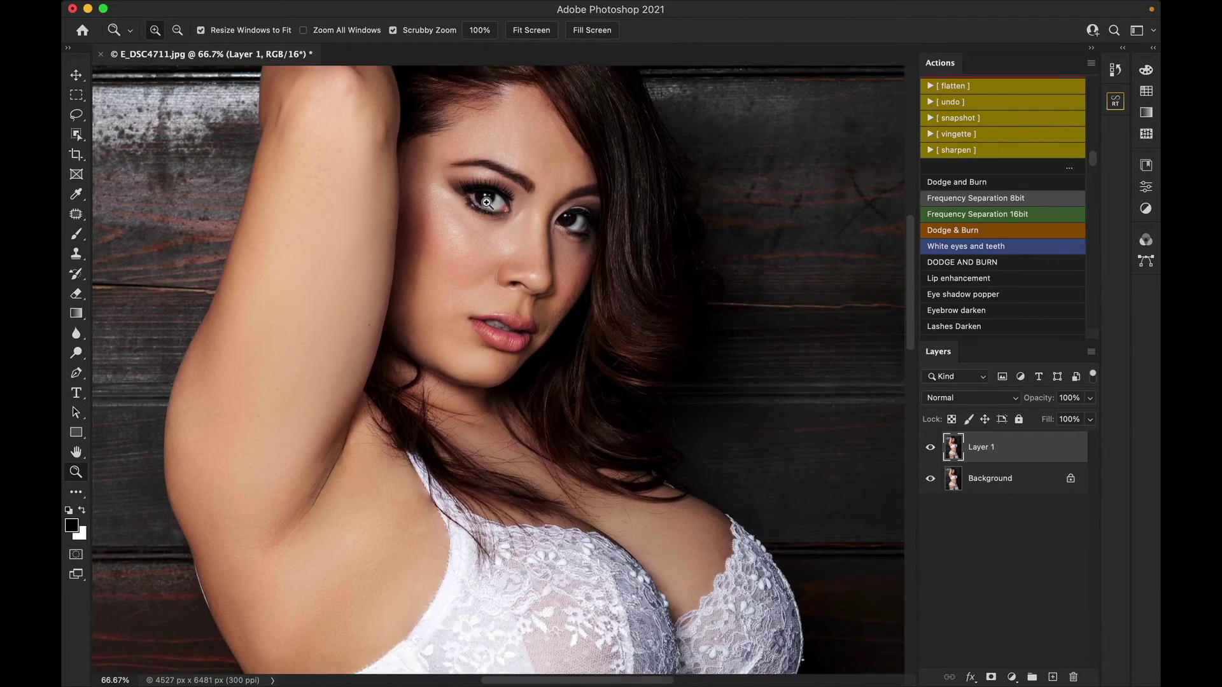
scroll(486, 203, up, 3)
scroll(487, 203, up, 5)
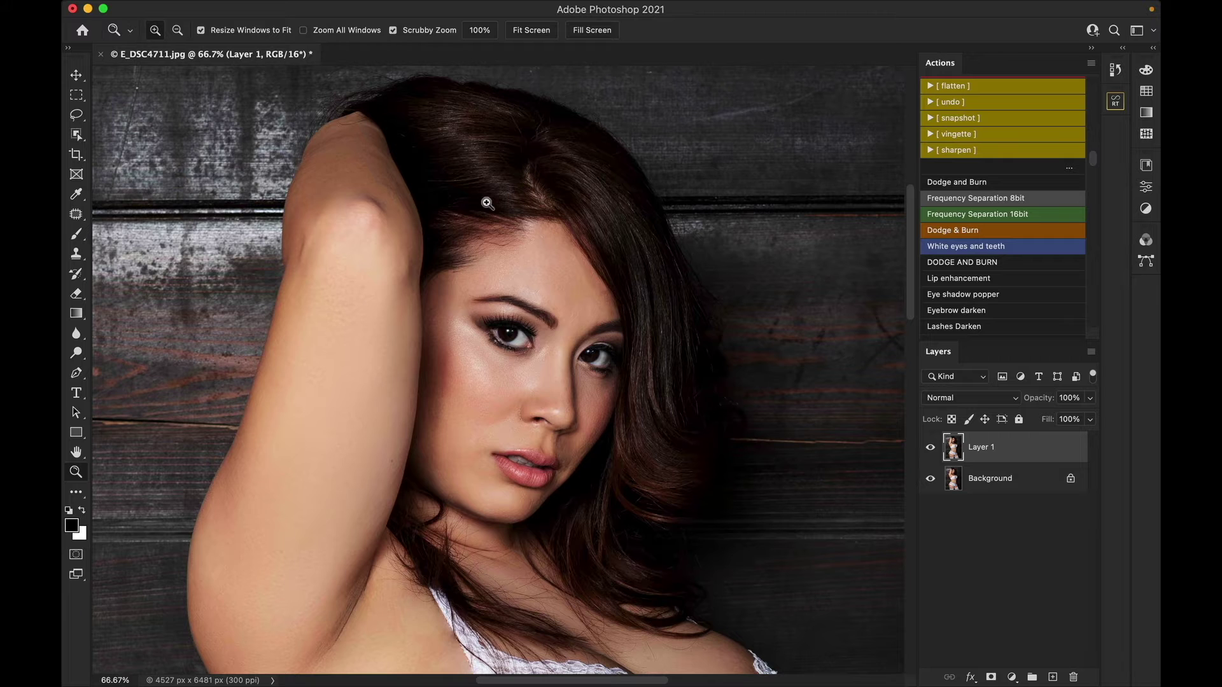
click(1012, 677)
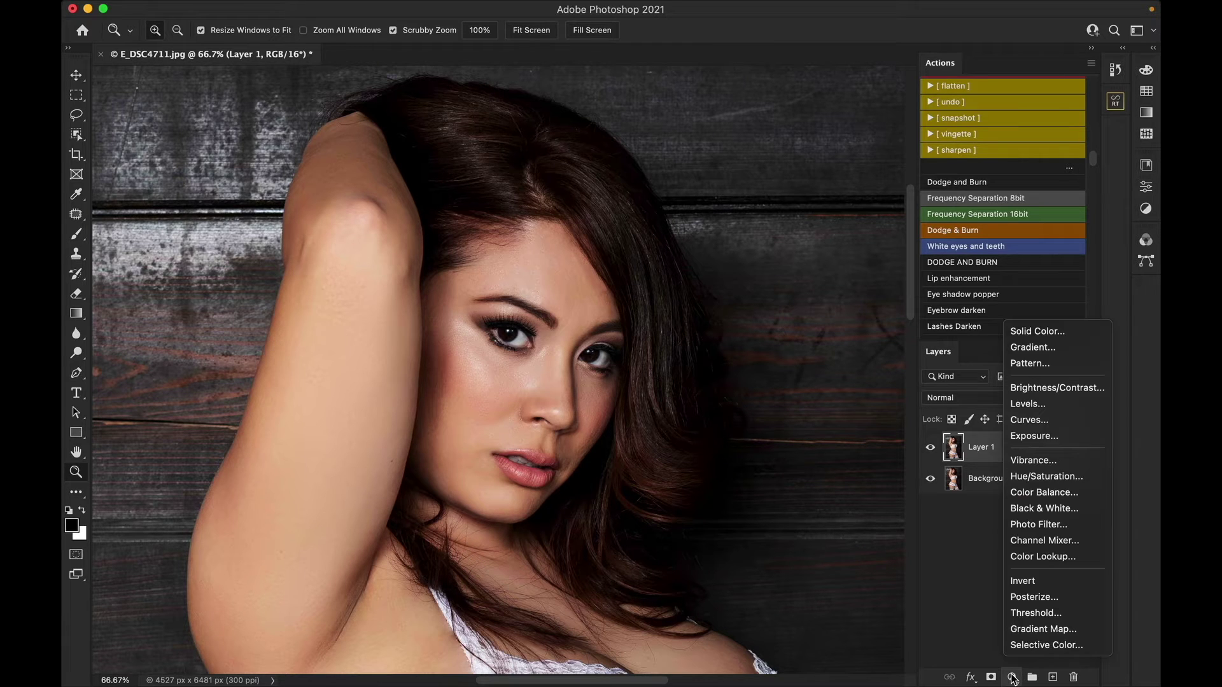
click(1051, 555)
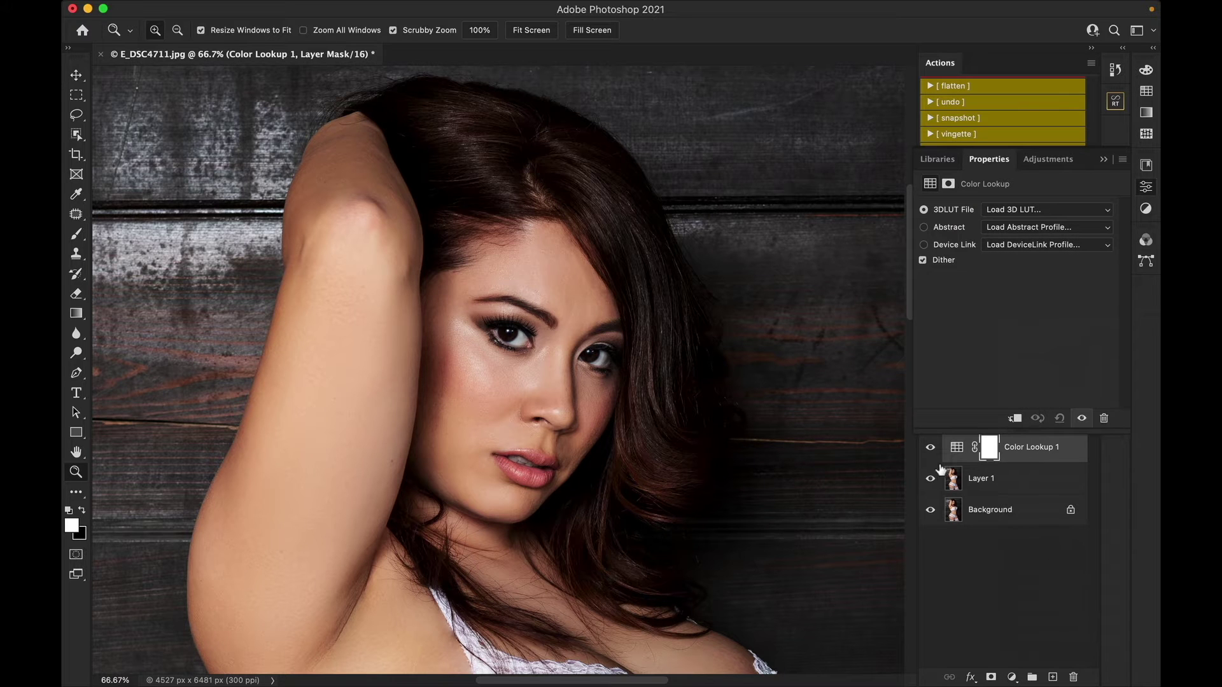
Load the Signature Skintone 4.CUBE 3D LUT into the Color Lookup adjustment.
scroll(528, 274, down, 5)
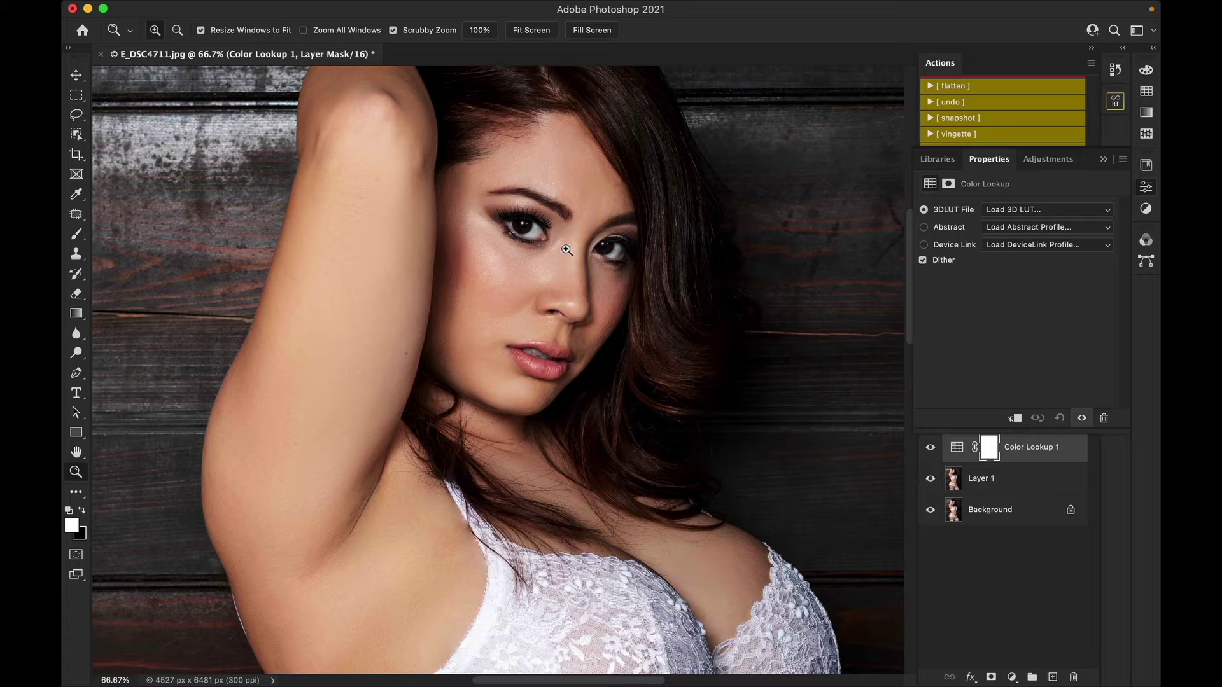
click(1045, 210)
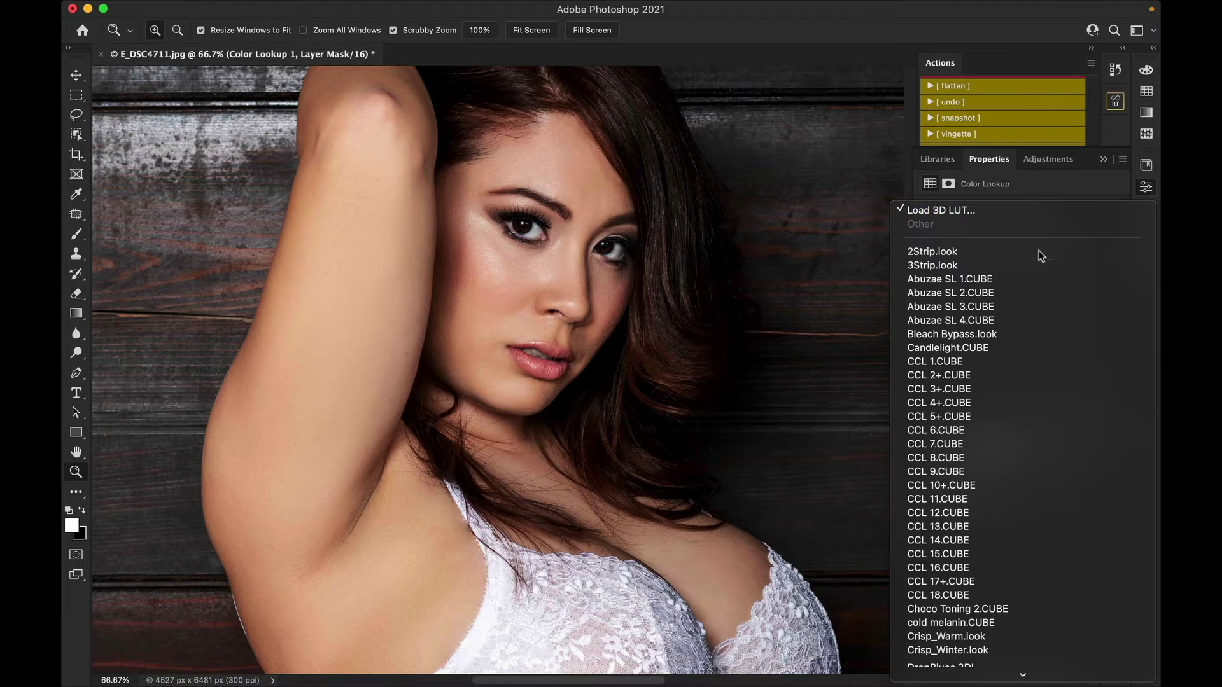
scroll(1038, 344, down, 20)
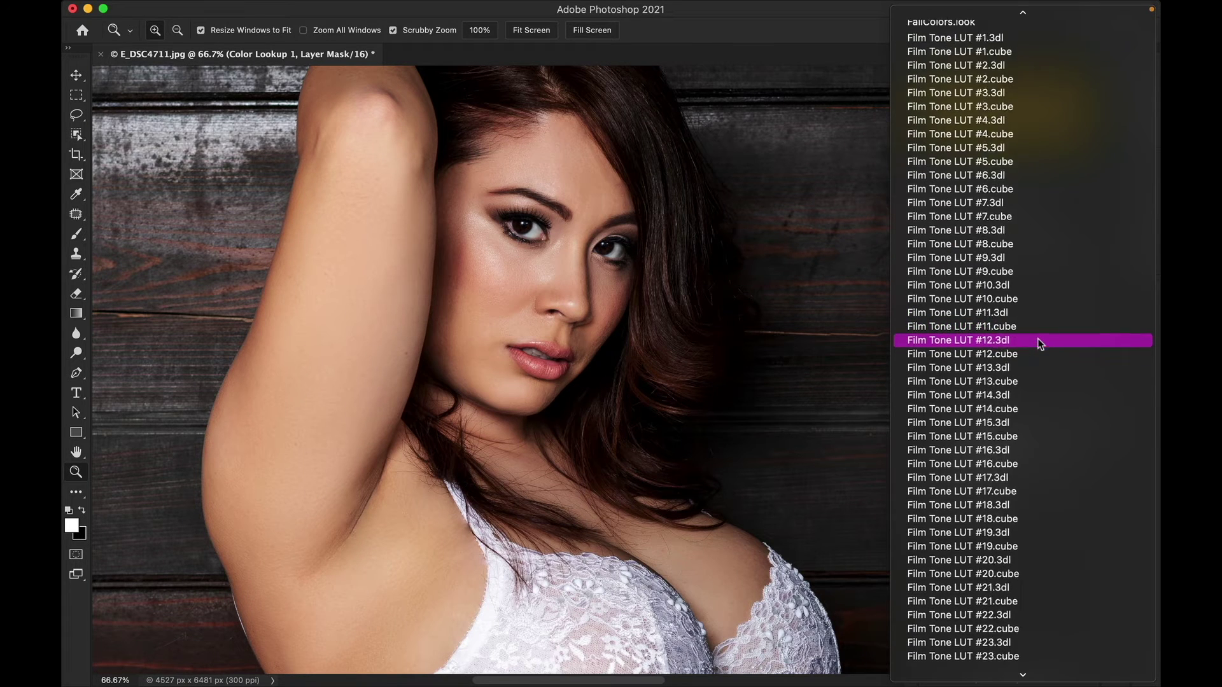
scroll(1040, 343, down, 20)
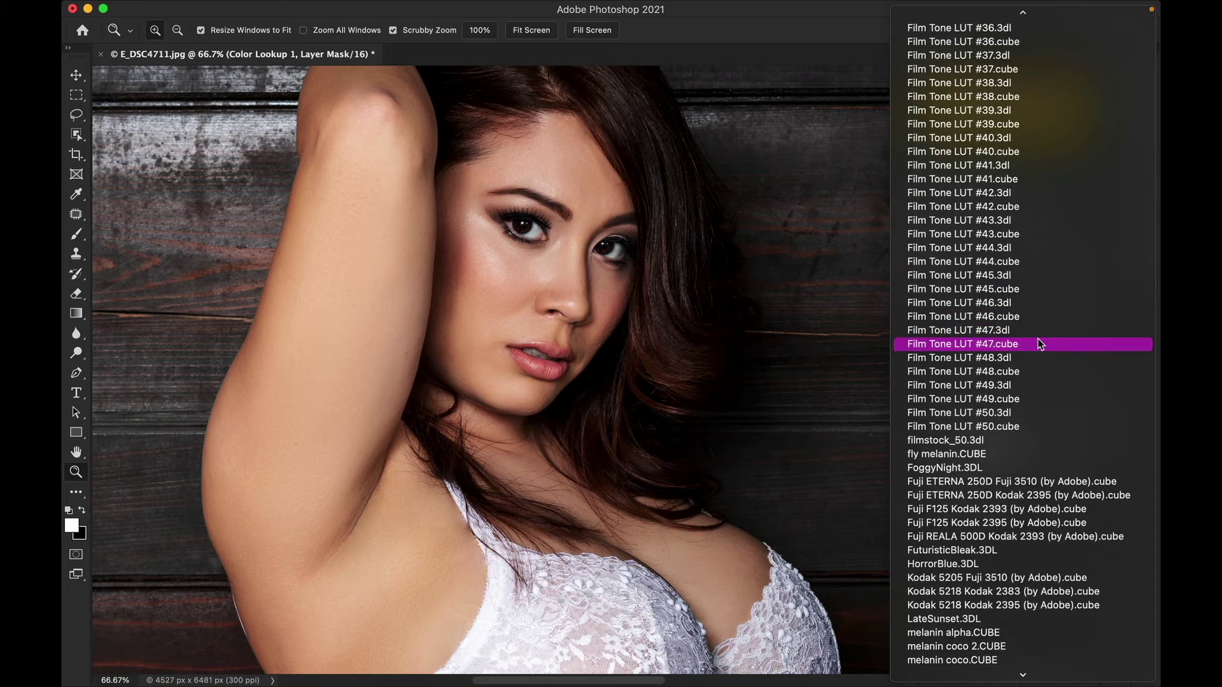
scroll(1038, 343, down, 10)
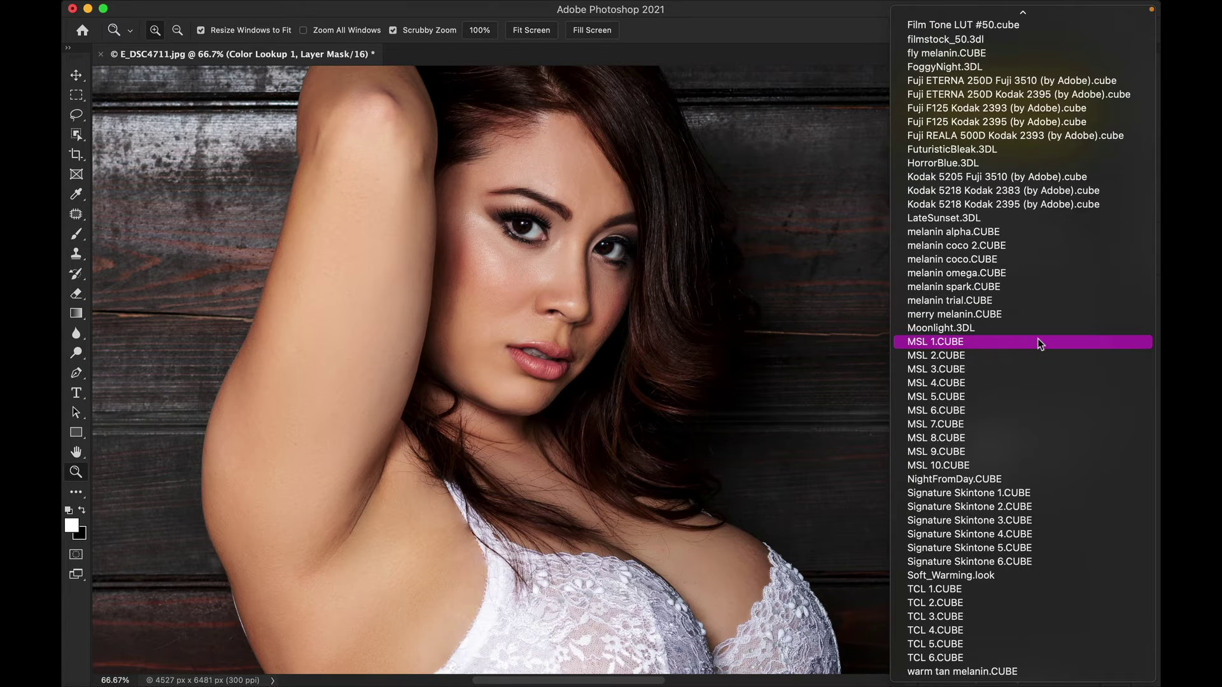
click(988, 534)
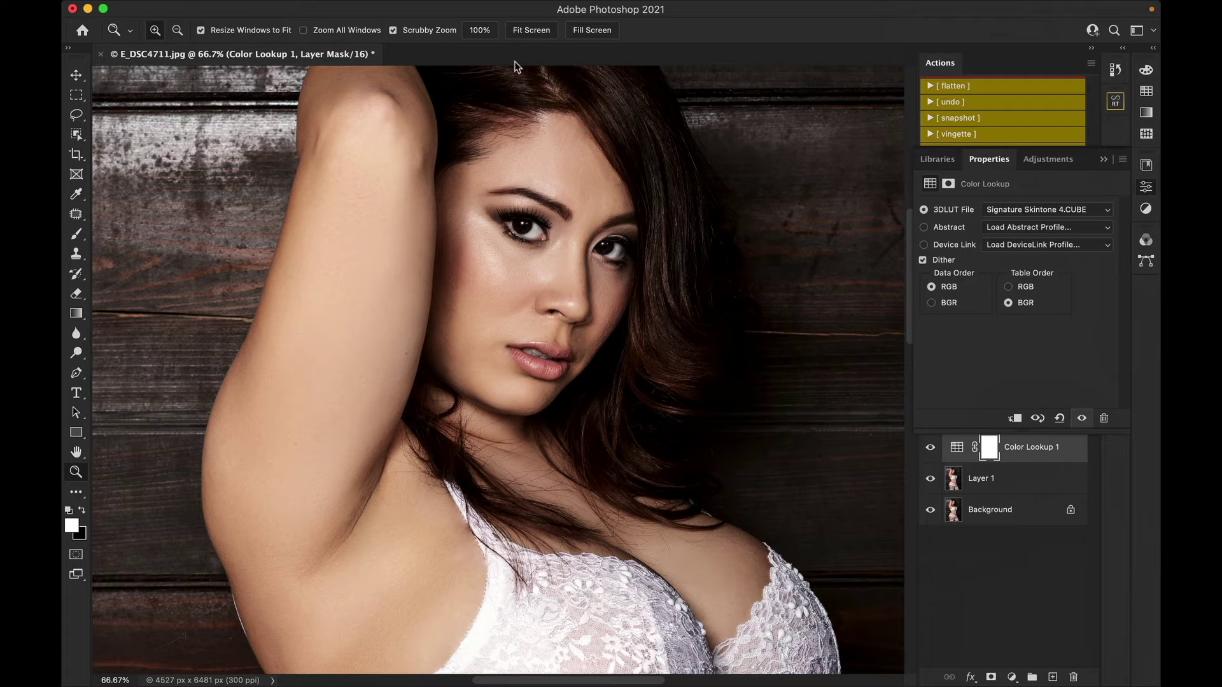
Compare the whole image with the Color Lookup layer hidden and shown.
click(531, 30)
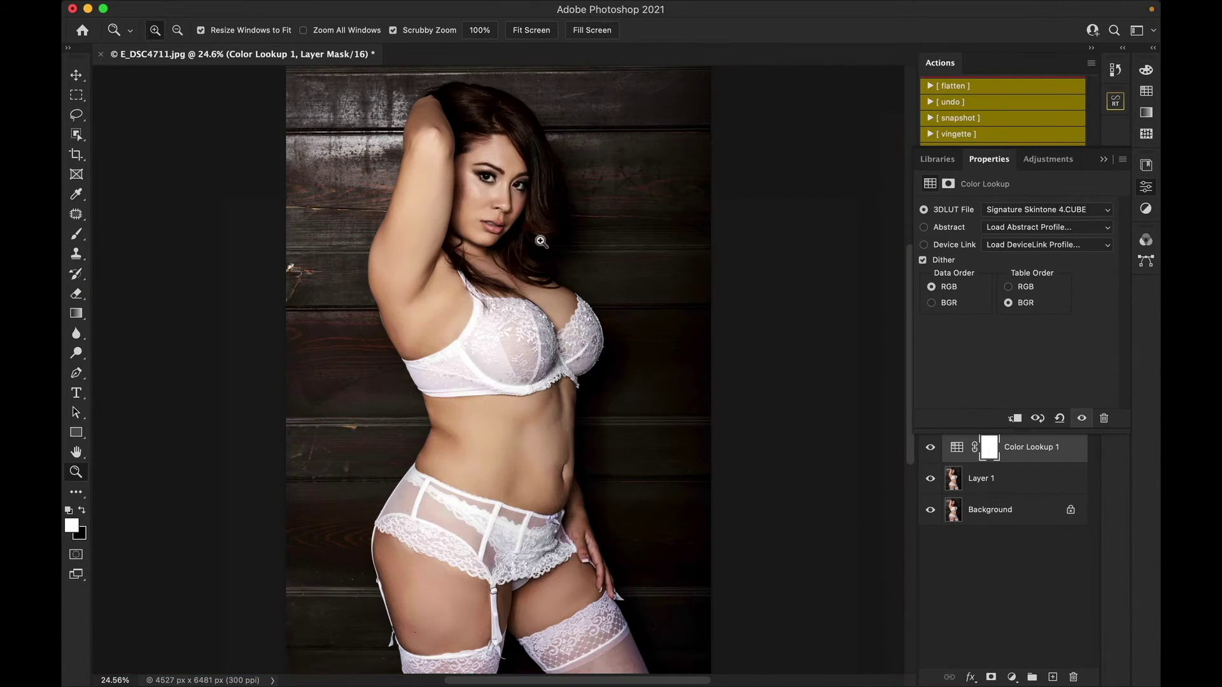
click(1104, 159)
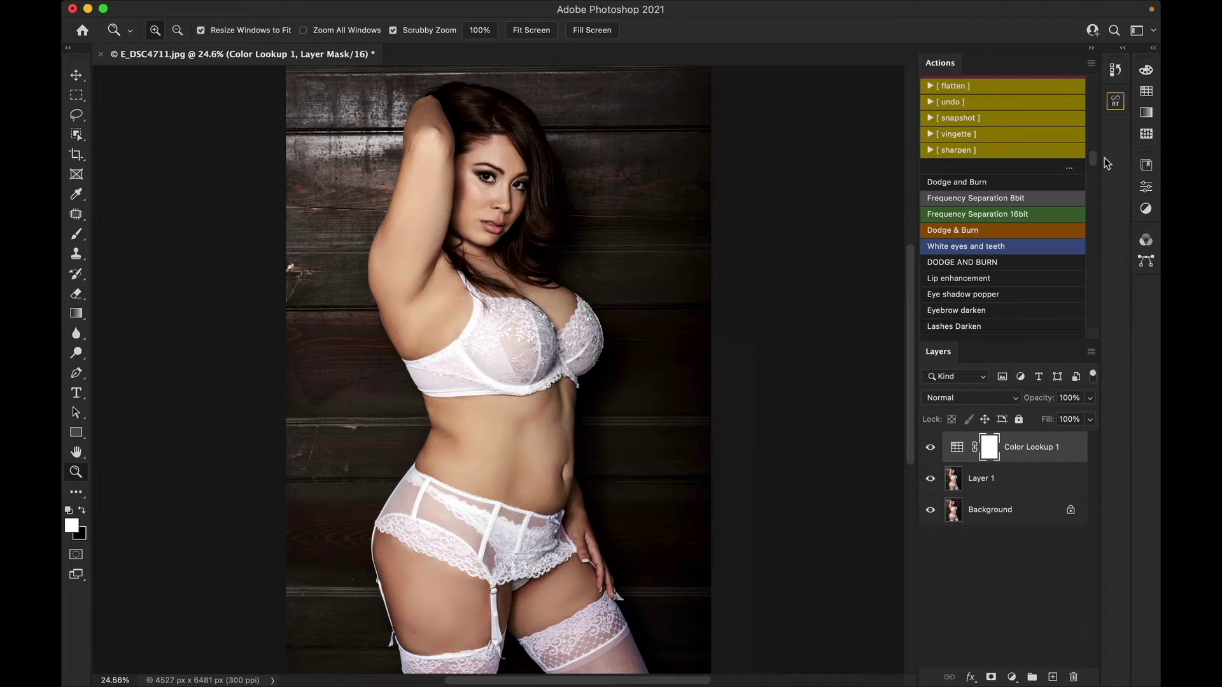
click(931, 448)
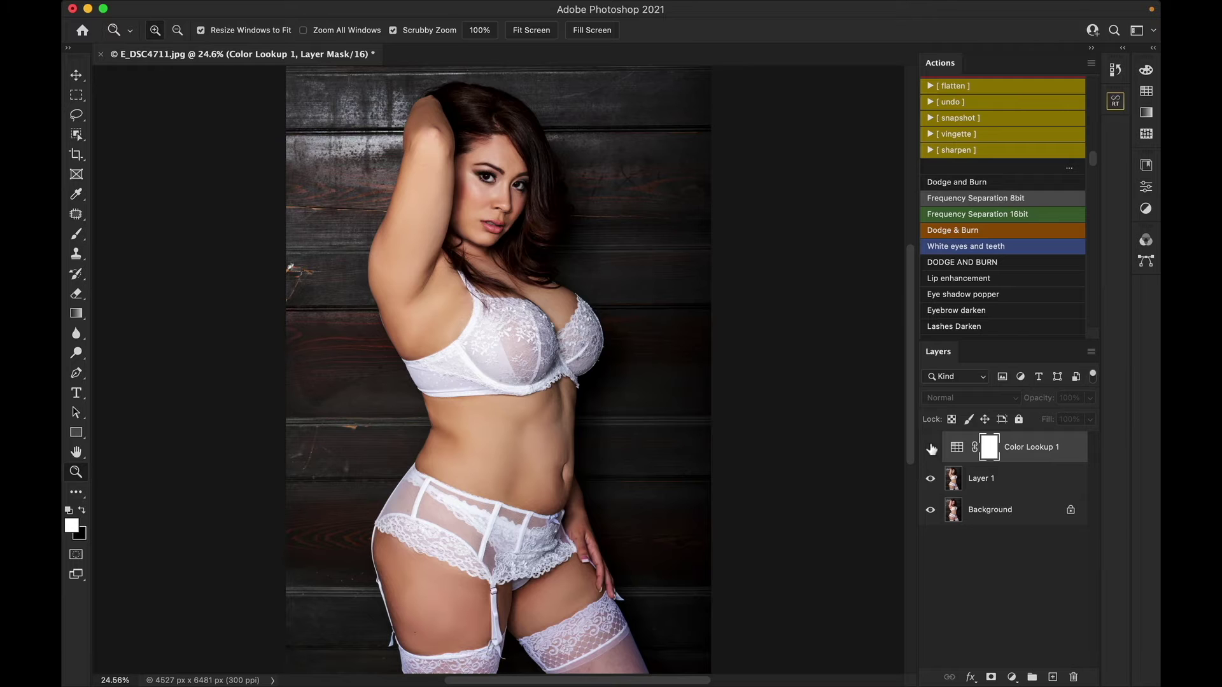
click(931, 448)
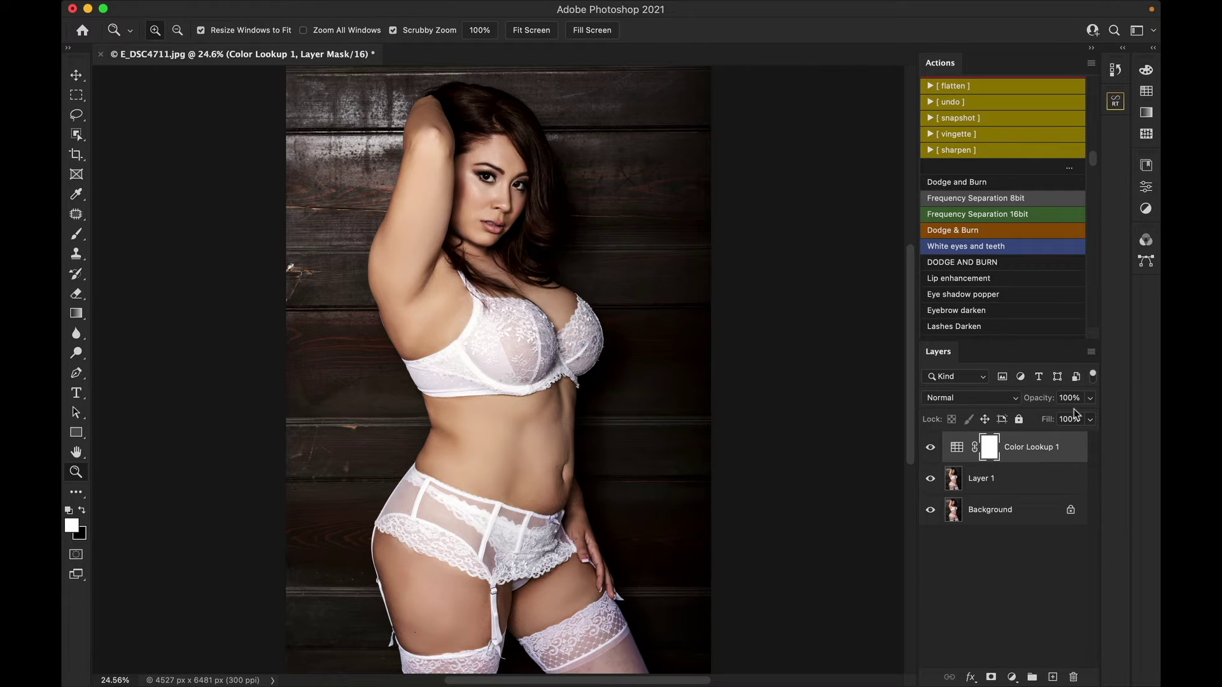
Try the Color Lookup layer at 0% opacity while viewing the face, and restore it to 100%.
click(499, 183)
click(499, 183)
click(499, 183)
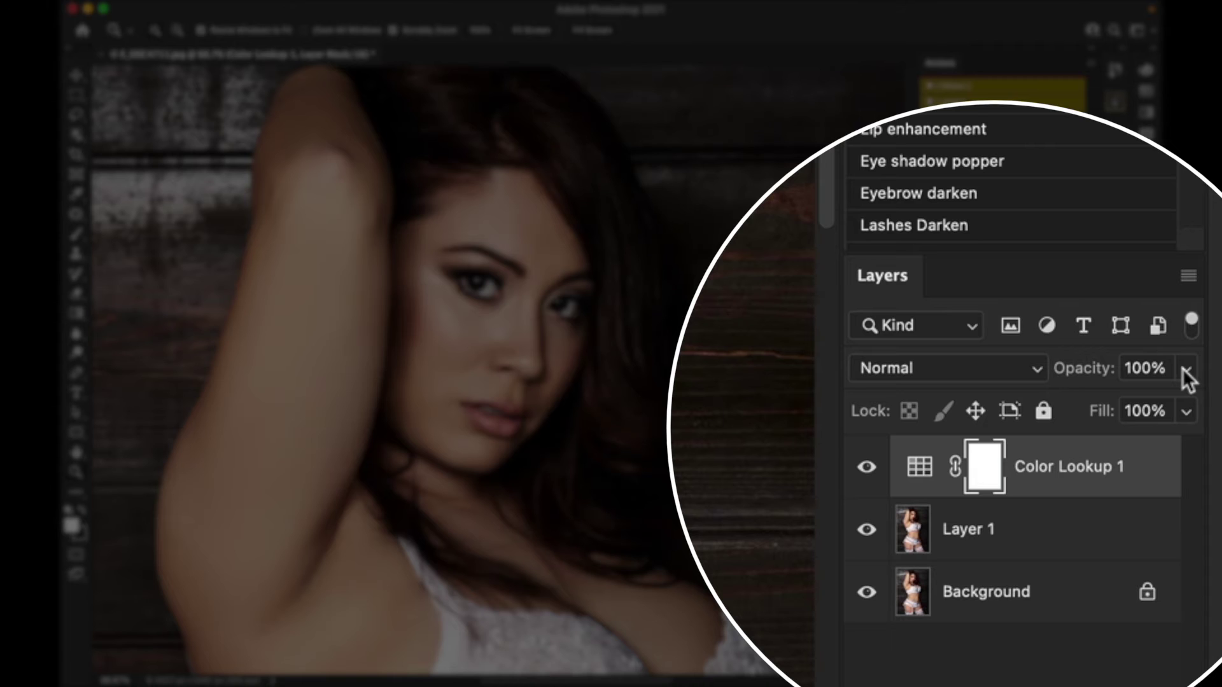
click(1185, 371)
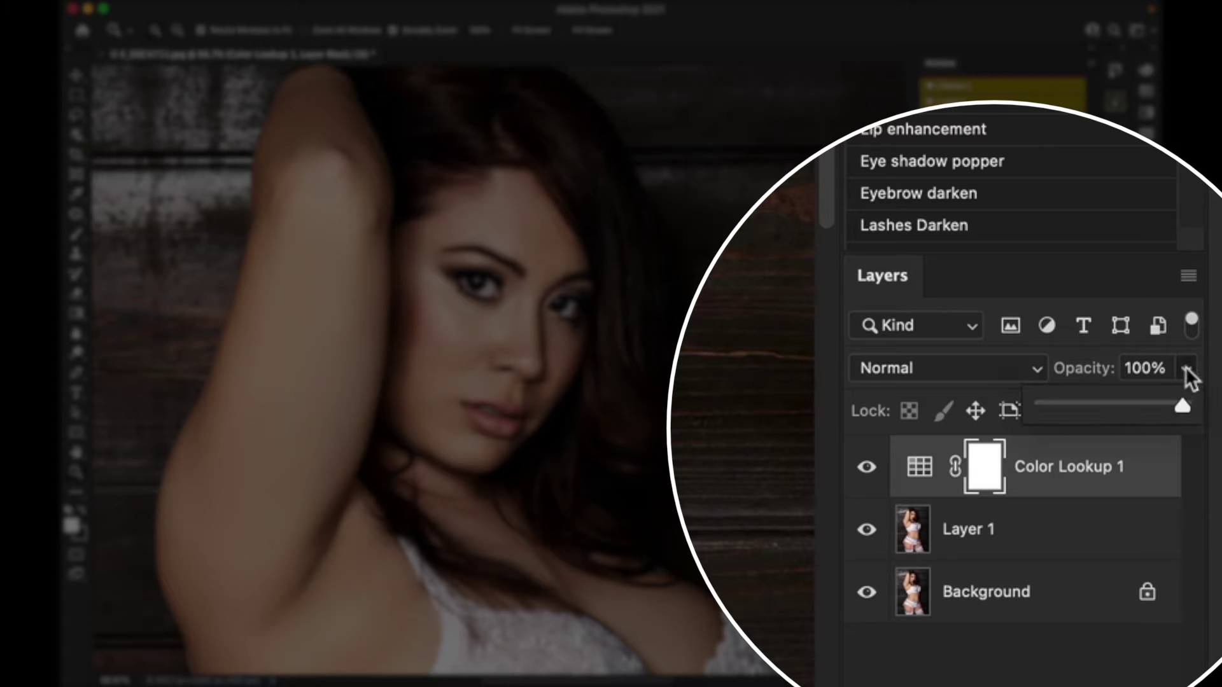
drag(1182, 408, 1006, 423)
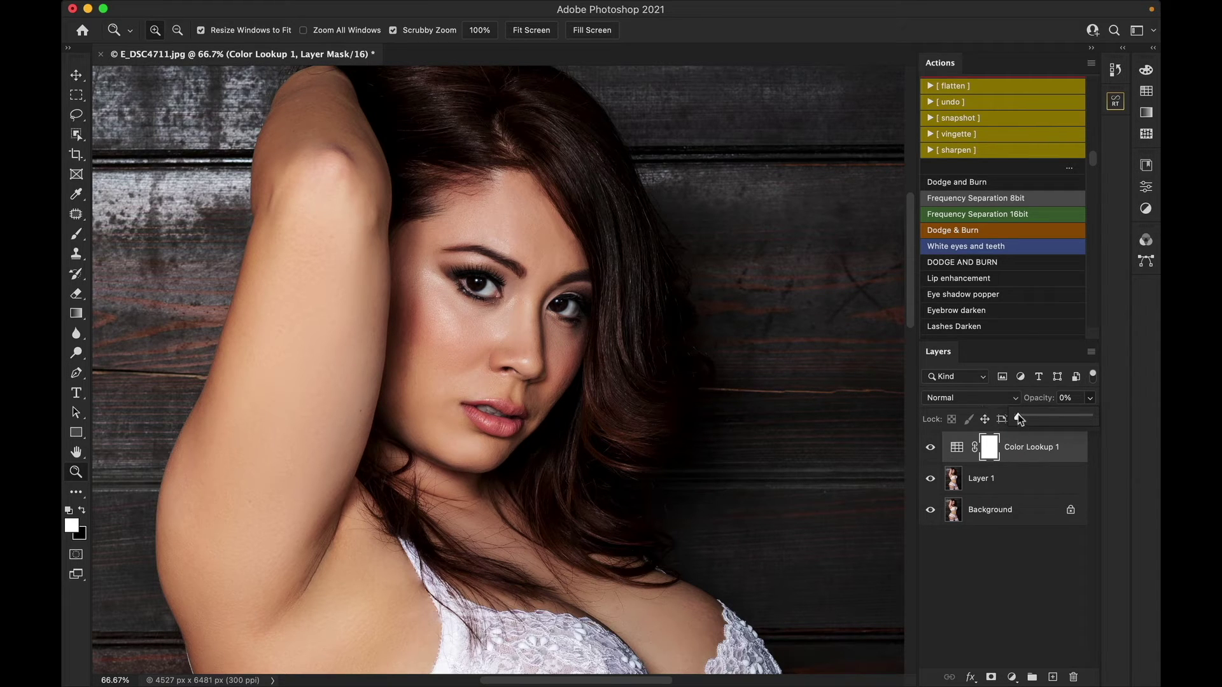
drag(1019, 419, 1124, 412)
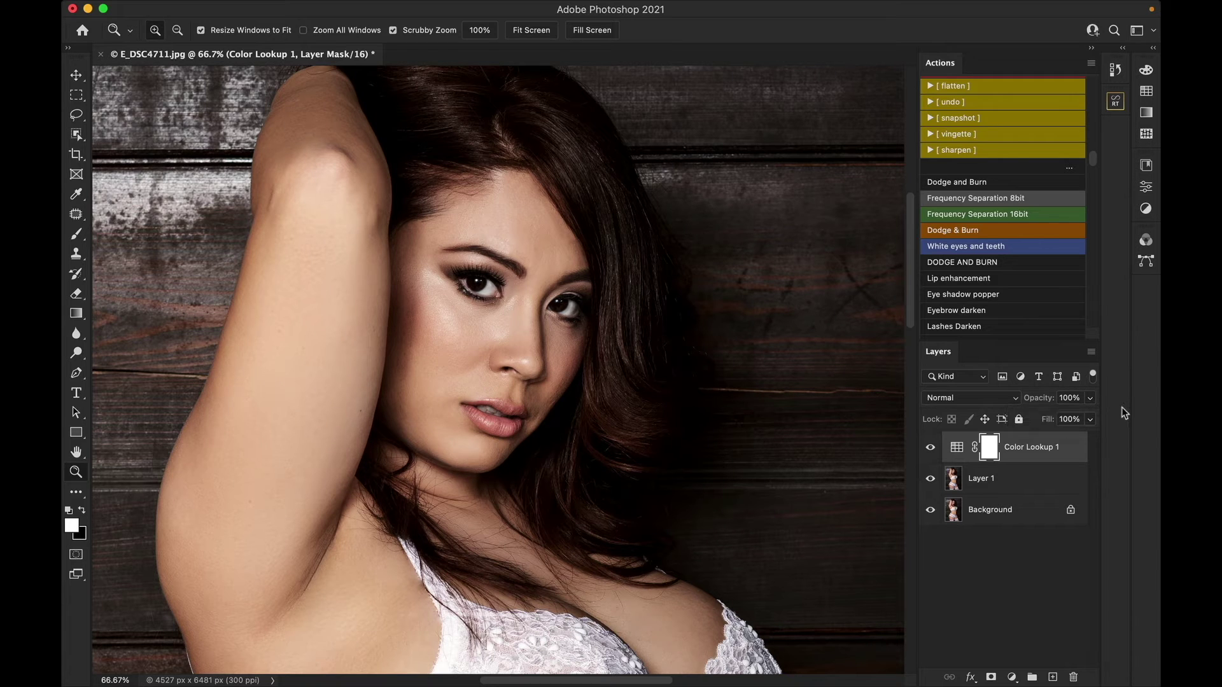
Duplicate the Color Lookup adjustment layer and inspect the stronger grade on the face and upper body.
key(super+2)
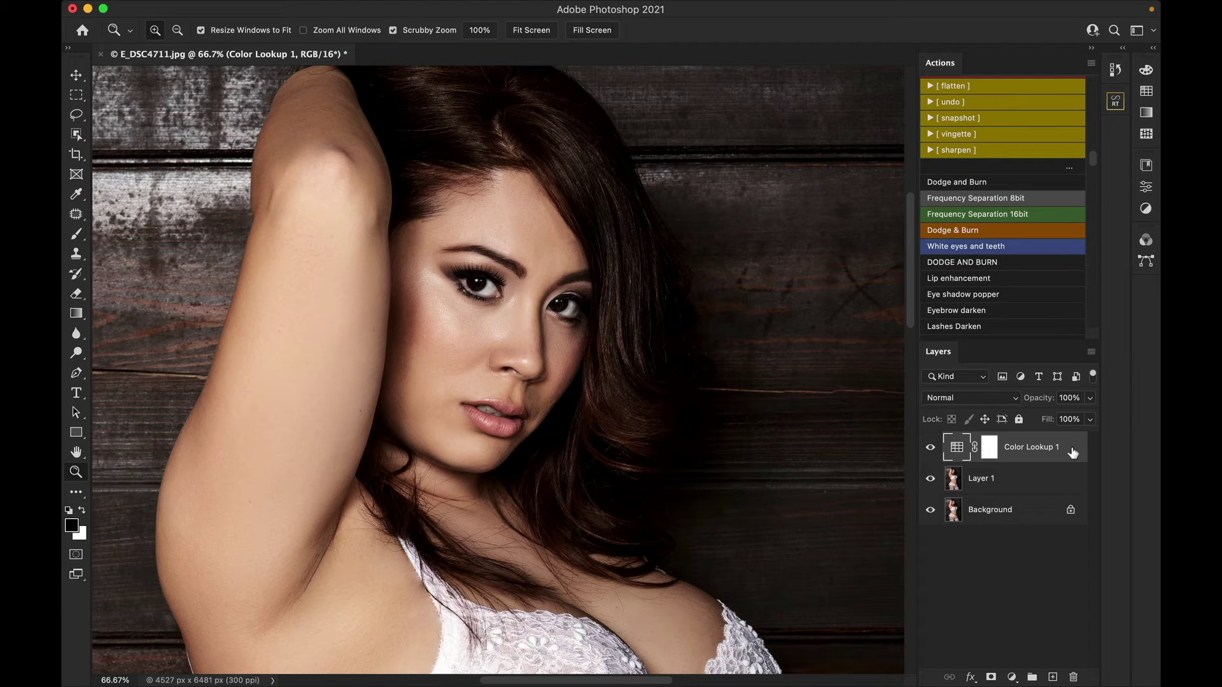
key(super+j)
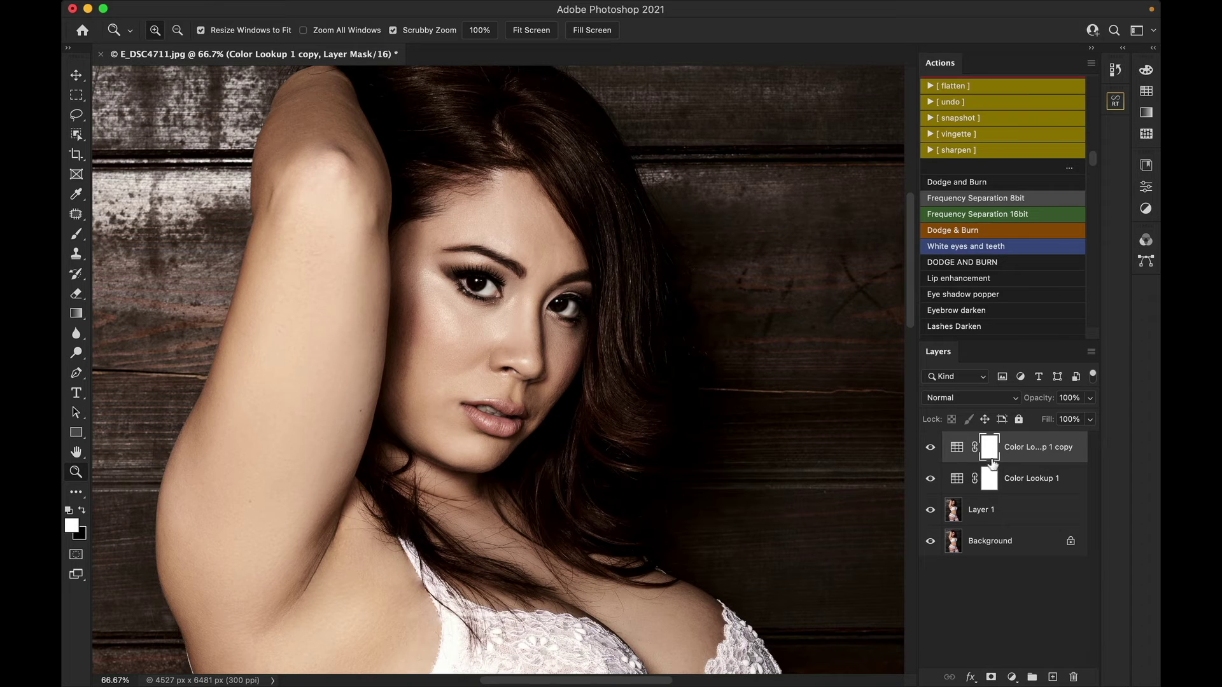
scroll(444, 358, down, 5)
scroll(444, 358, up, 5)
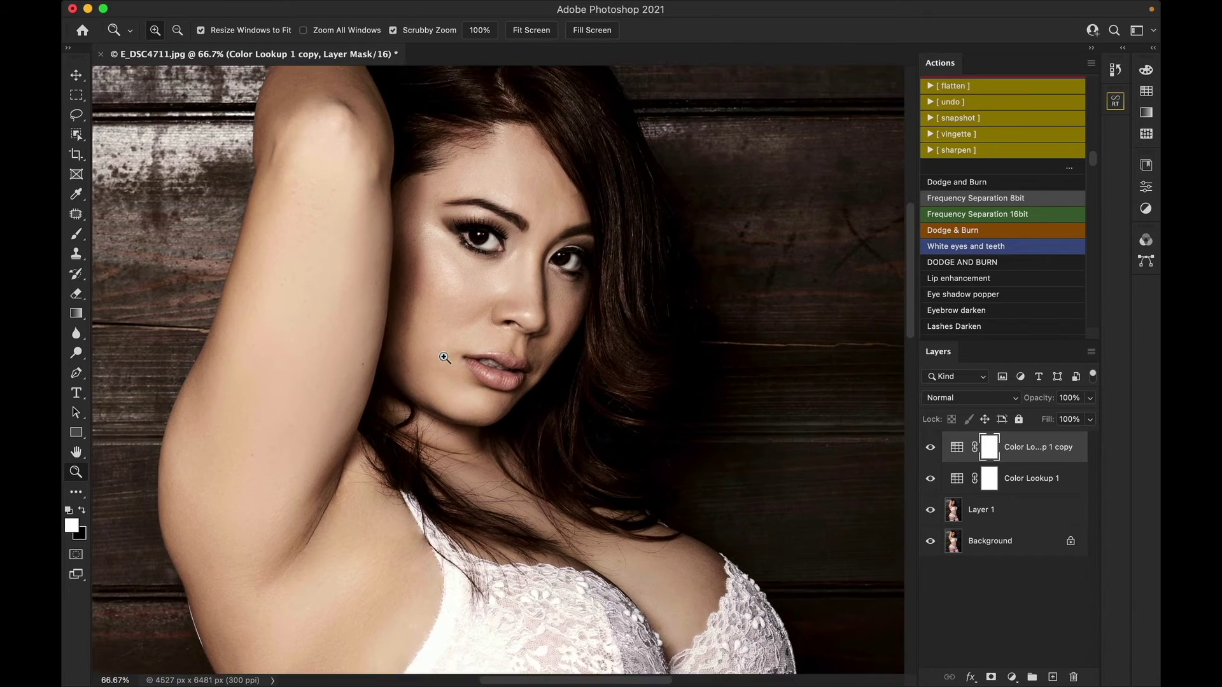
scroll(444, 357, right, 2)
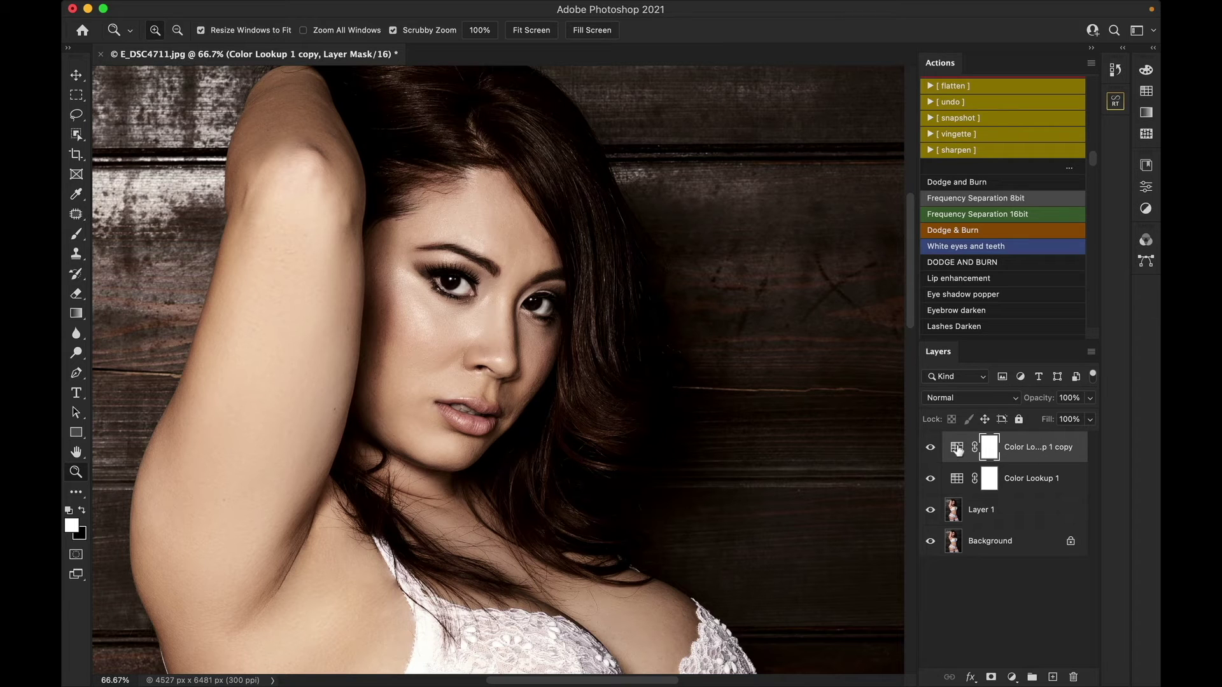
Set the original Color Lookup layer's blend mode to Luminosity and its duplicate's blend mode to Color.
click(1051, 488)
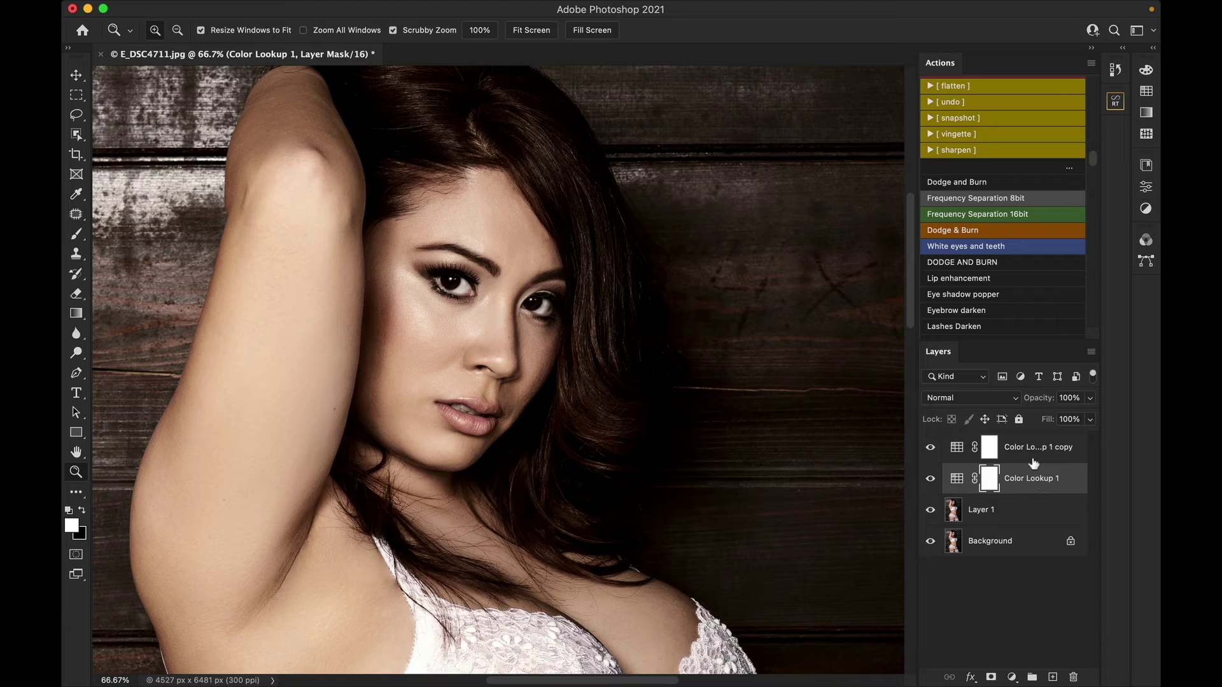
click(1016, 397)
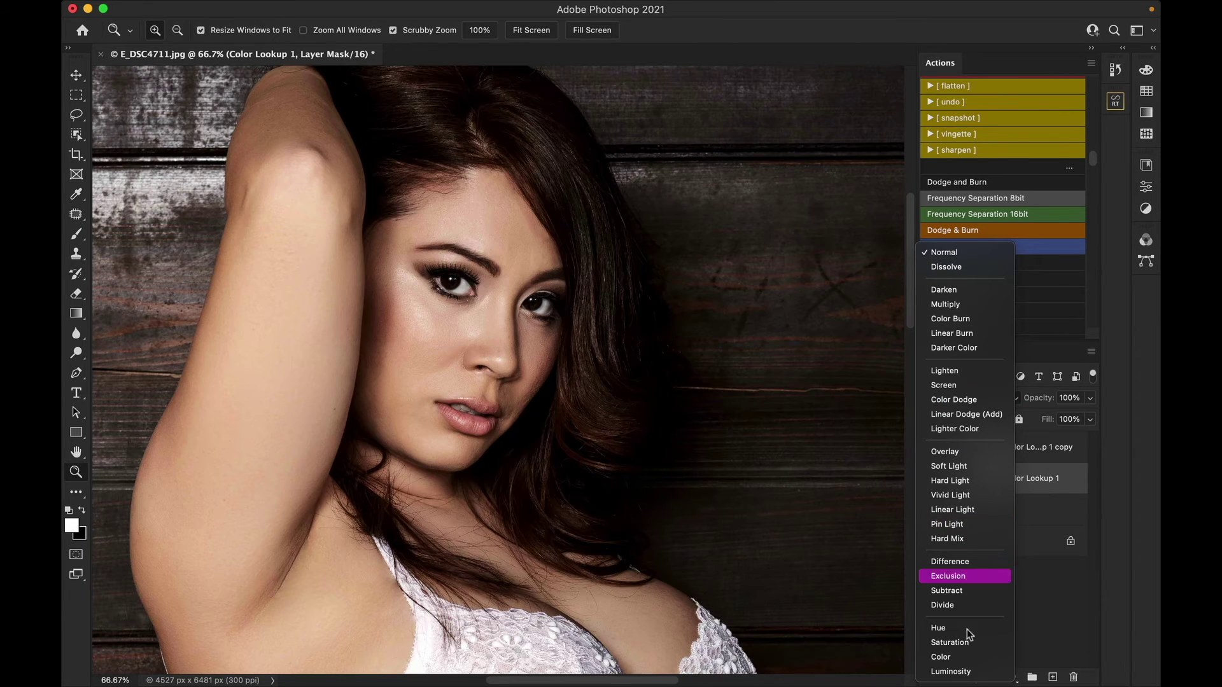
click(968, 672)
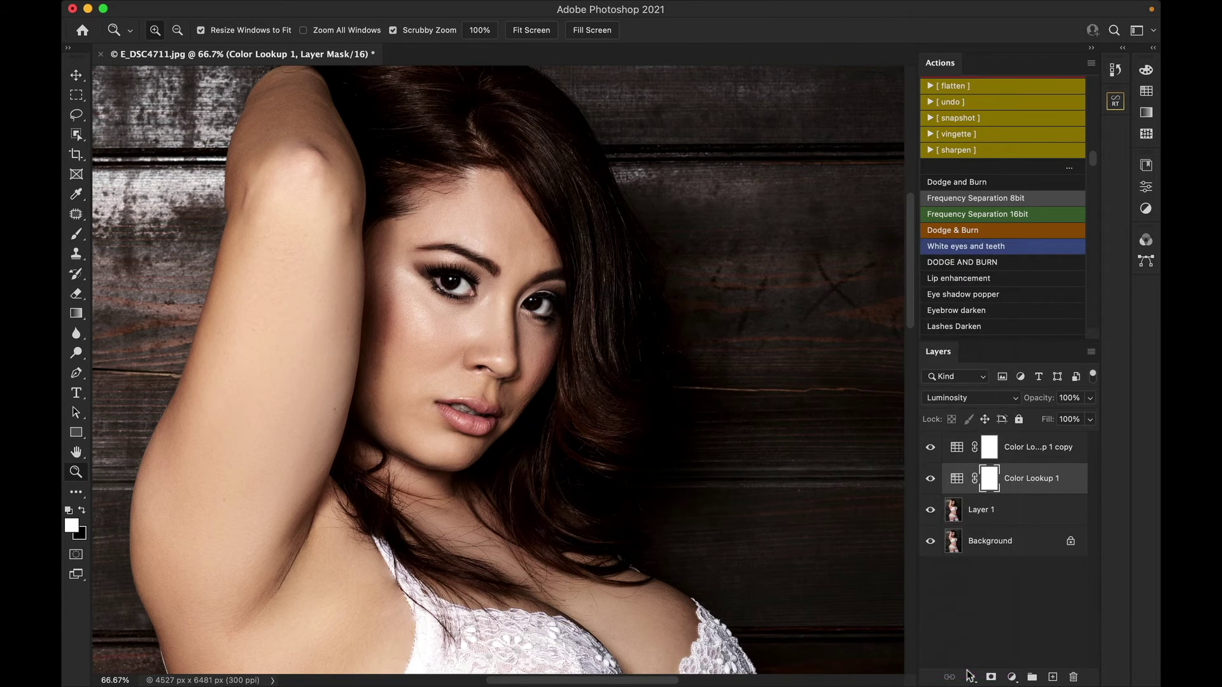
click(1029, 449)
click(1011, 399)
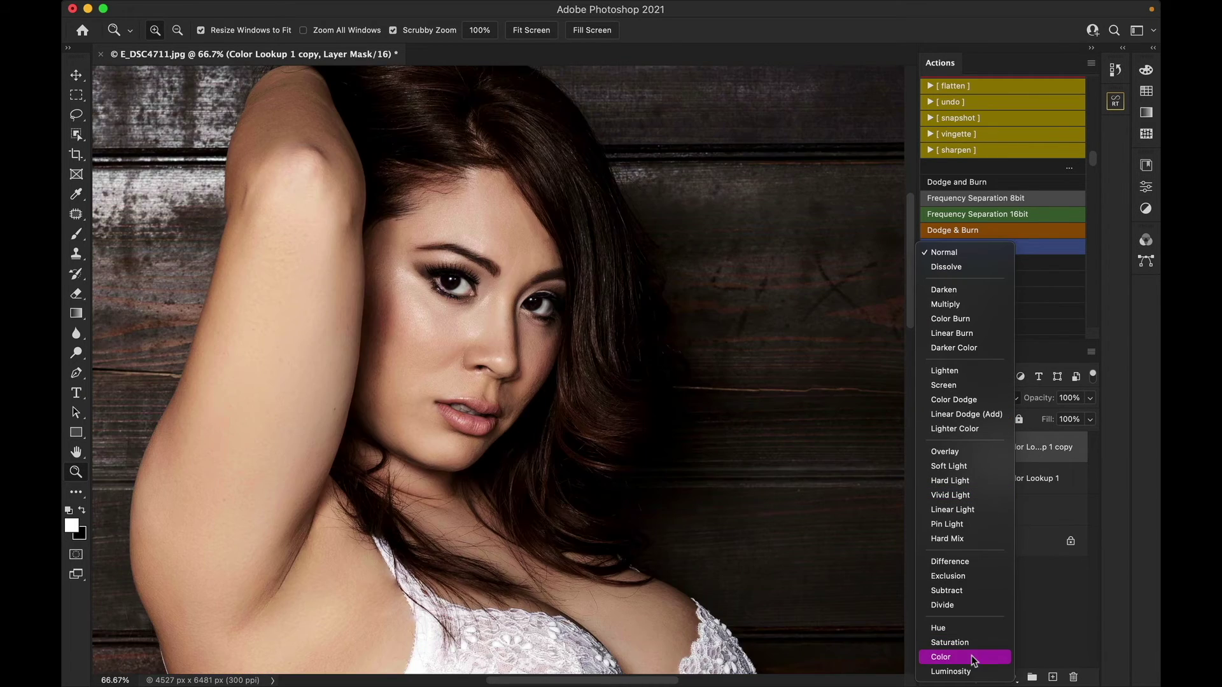
click(971, 656)
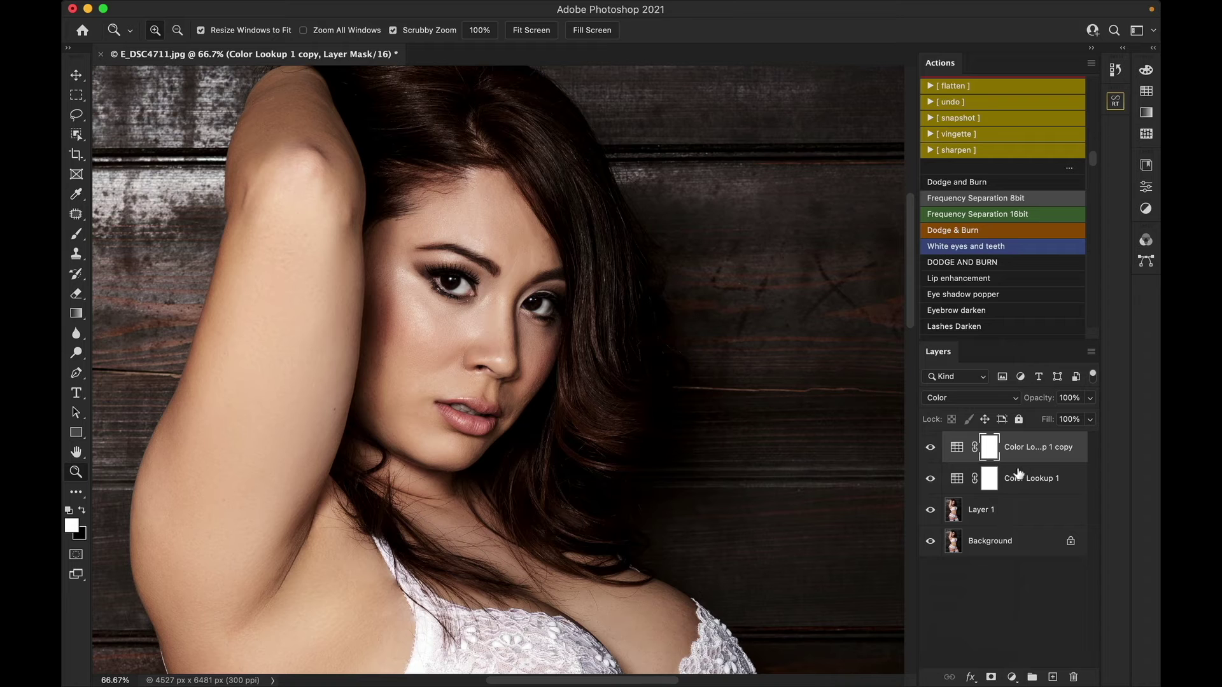
Group the two Color Lookup adjustment layers and name the group "luts".
key(shift)
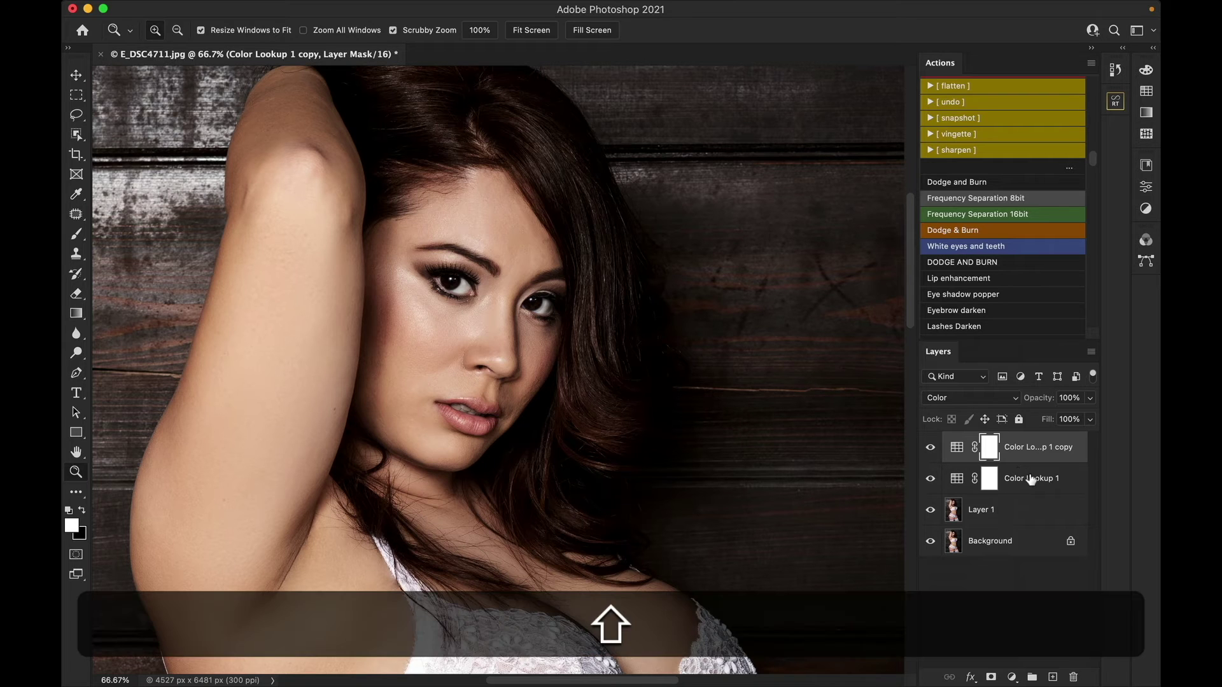
shift+click(1031, 480)
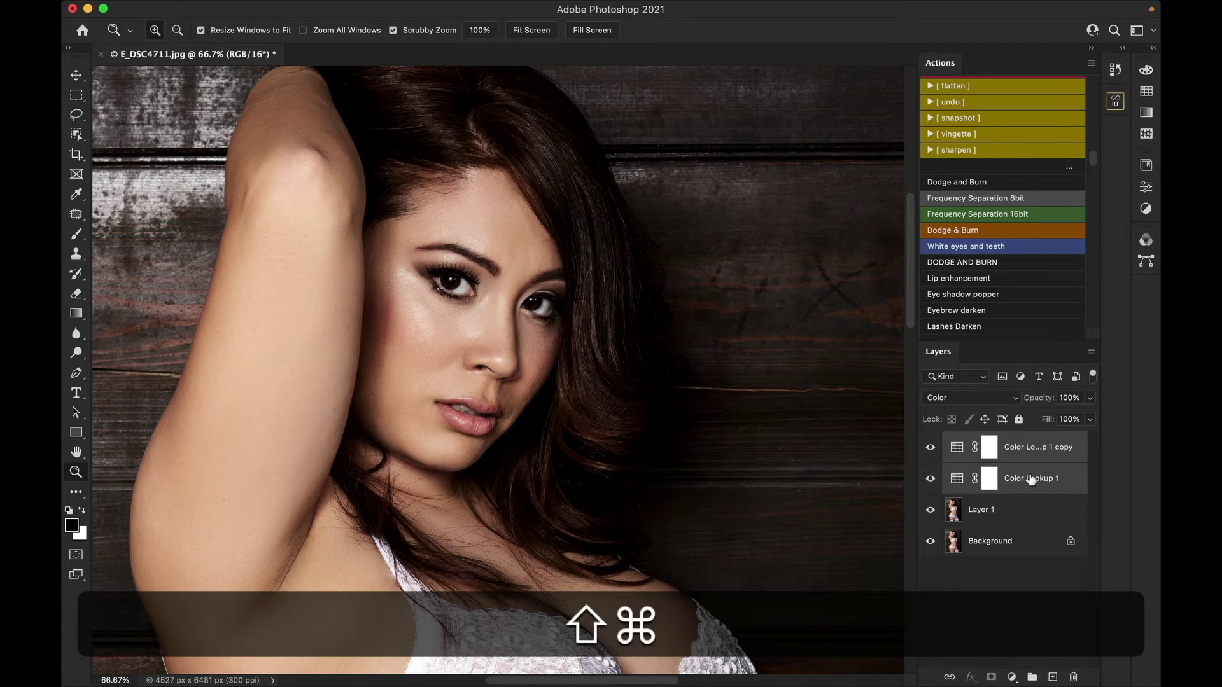
key(super+g)
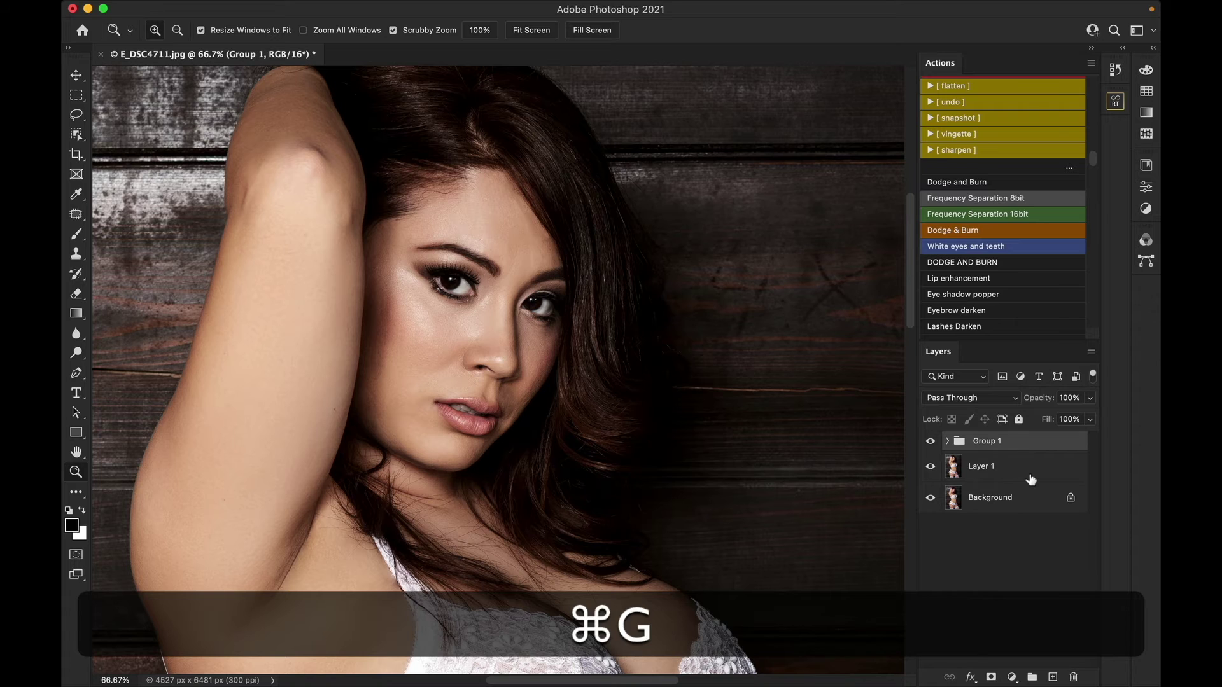
double_click(996, 439)
text(luts)
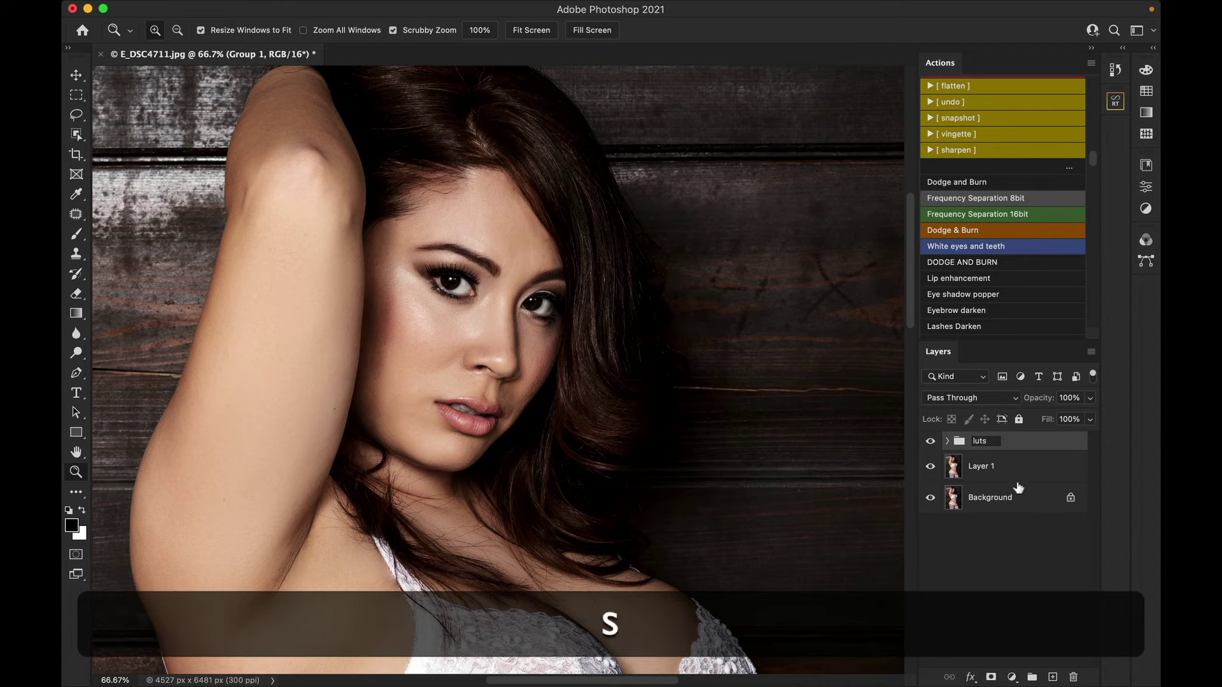
click(1014, 553)
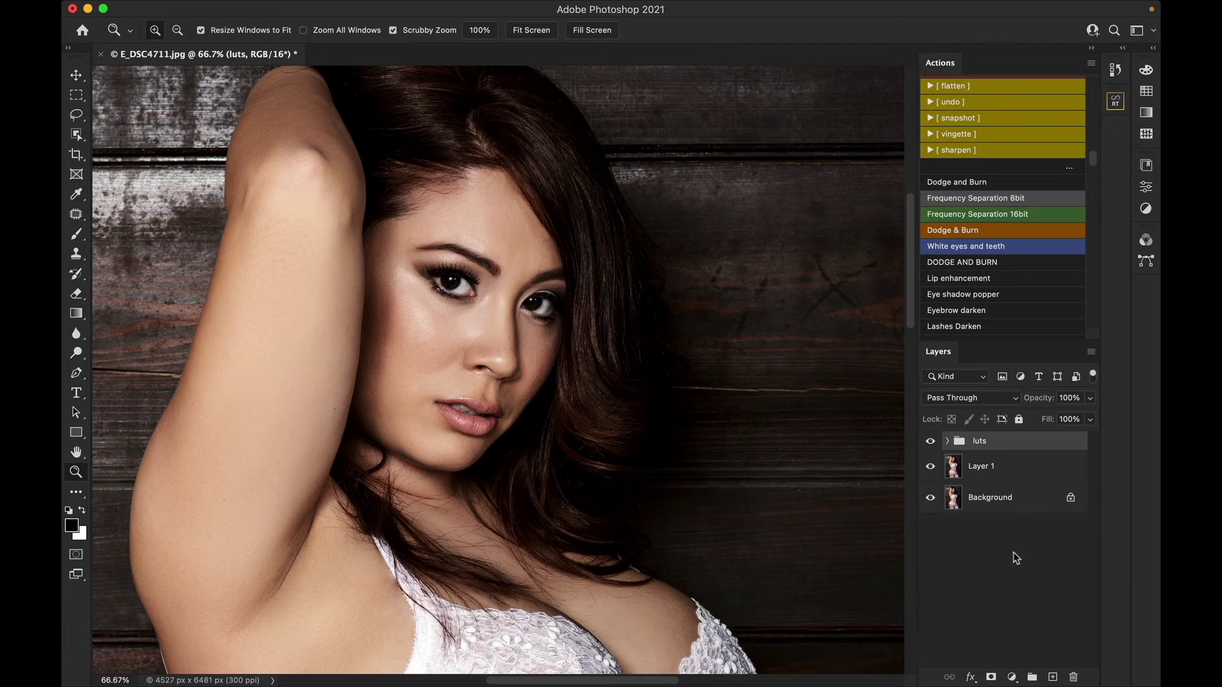
Compare the whole image with the luts group hidden and shown.
click(930, 442)
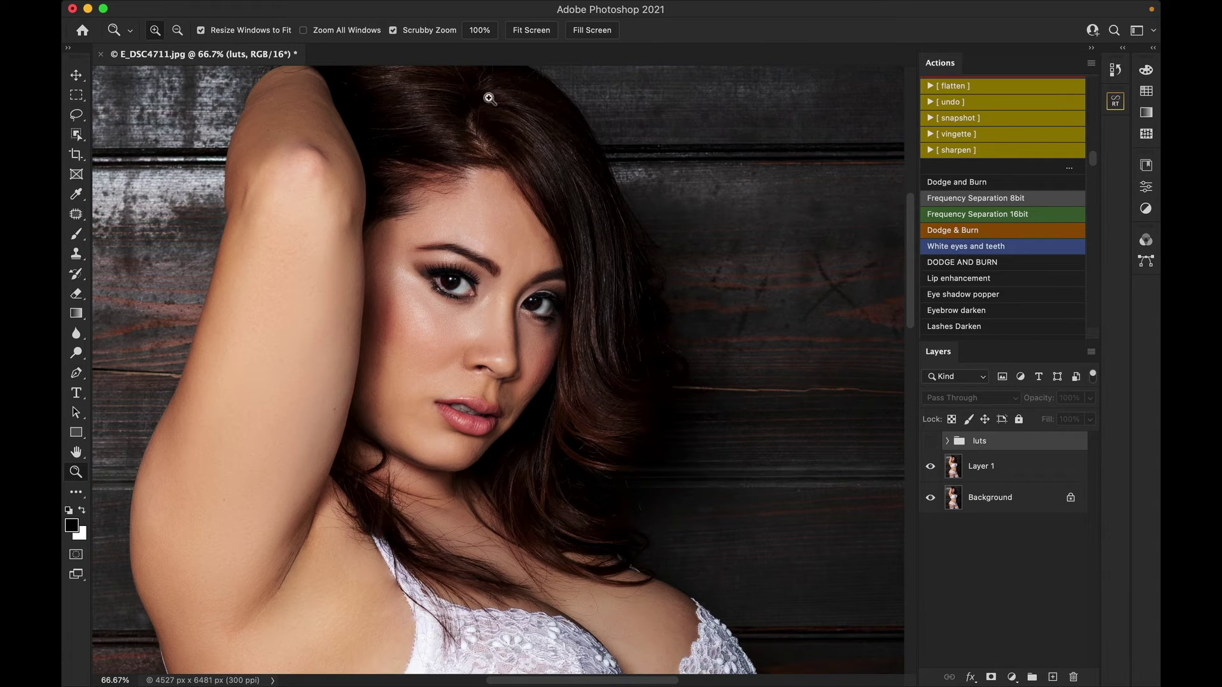
click(529, 31)
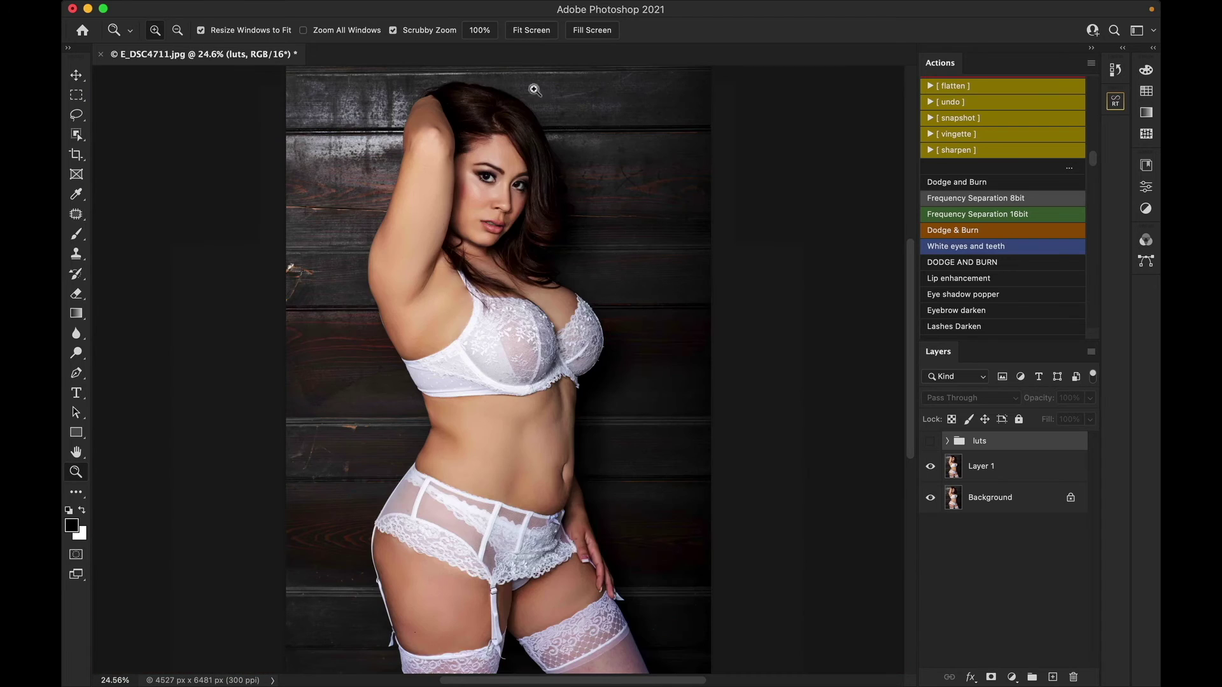
click(930, 441)
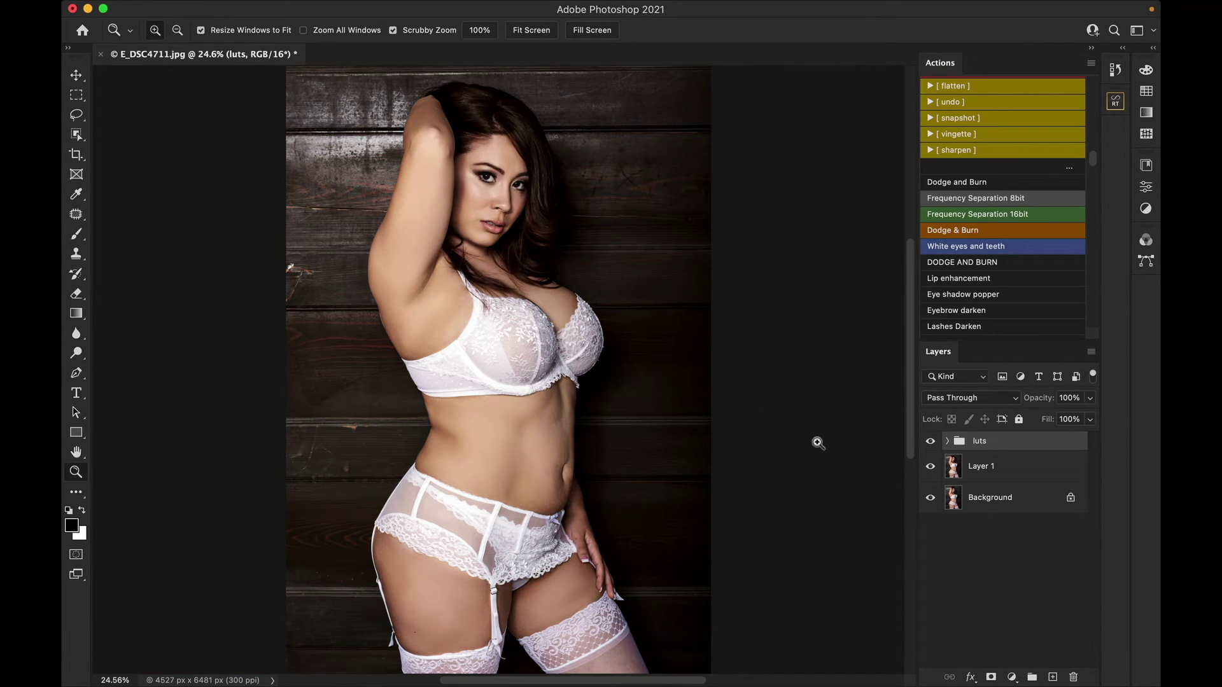
Lower the opacity of the Color-mode Color Lookup copy inside the luts group.
click(949, 441)
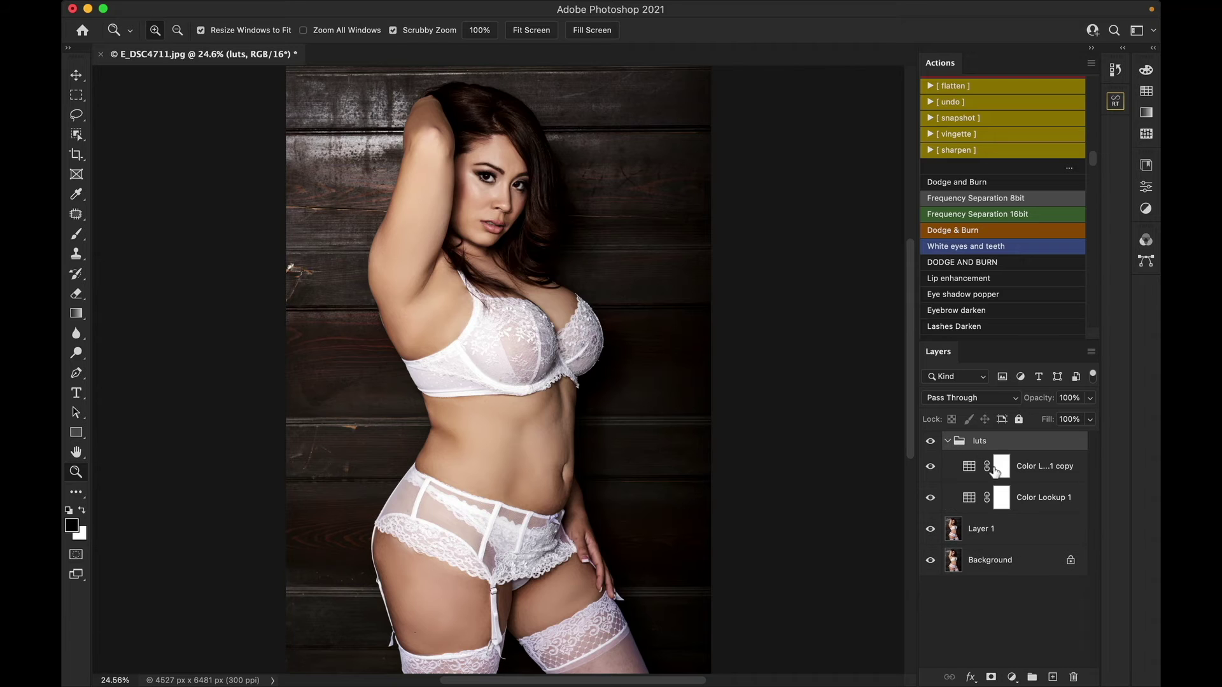
click(1034, 472)
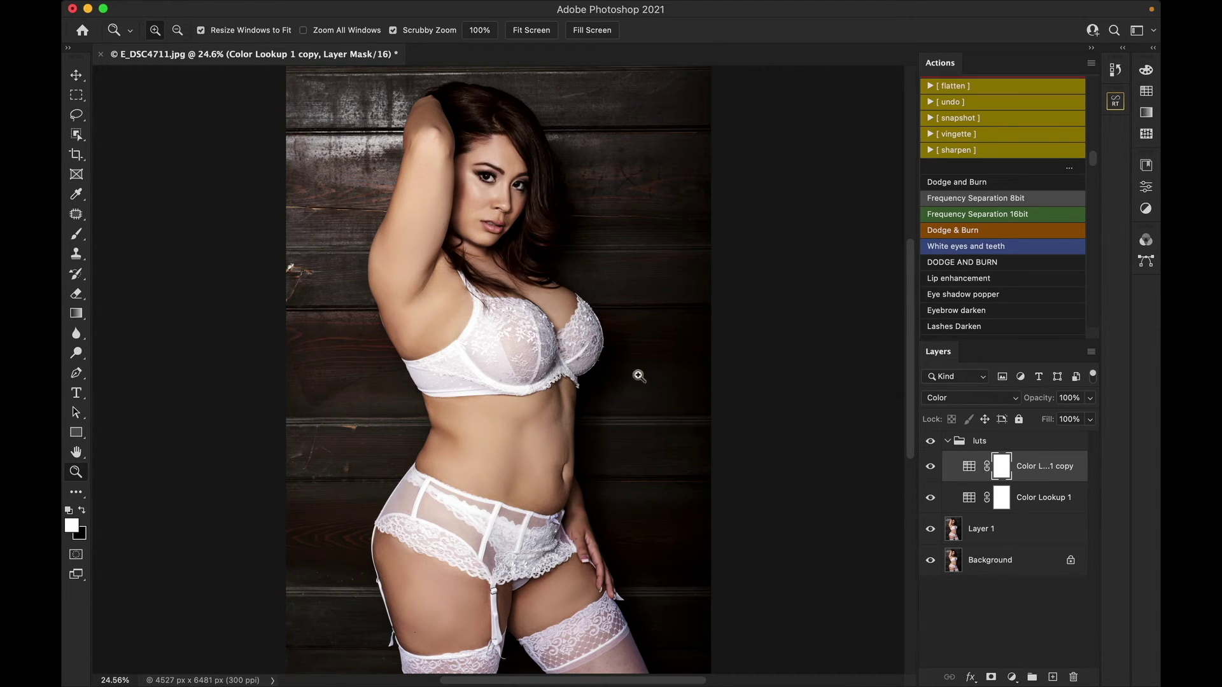
click(1090, 399)
click(1060, 508)
Set the Luminosity-mode Color Lookup layer's opacity to 50% and inspect the face up close.
click(1059, 508)
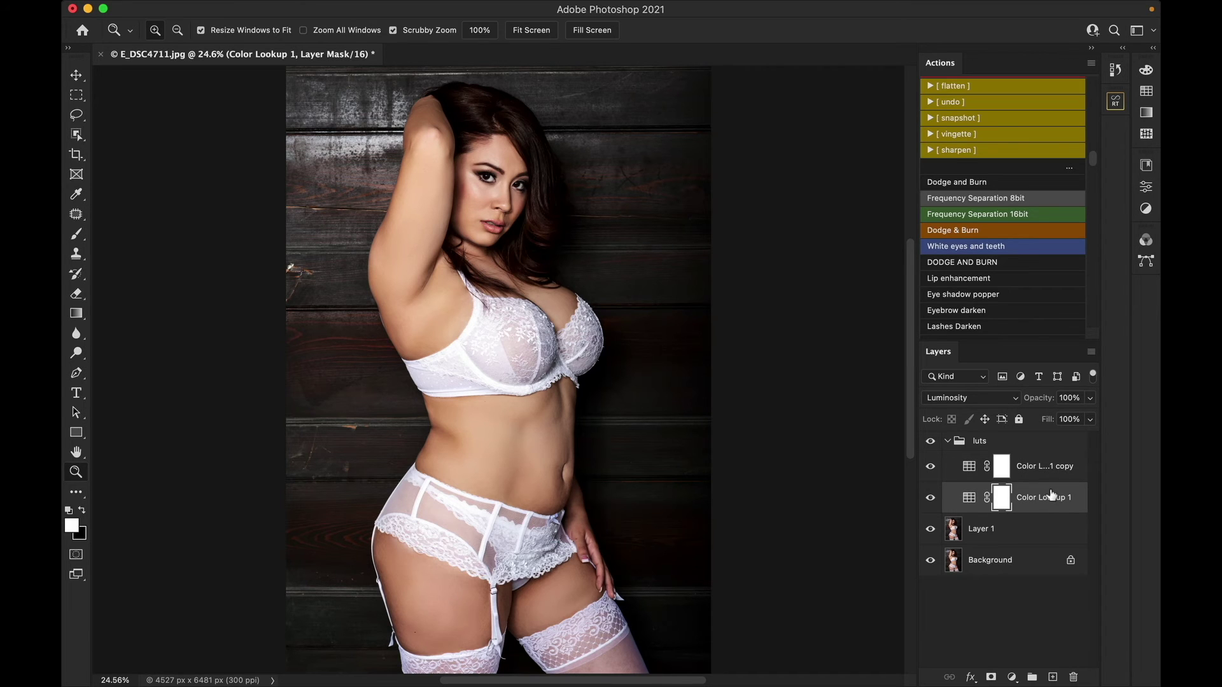
click(1089, 397)
drag(1089, 419, 1056, 414)
click(485, 193)
drag(485, 192, 485, 193)
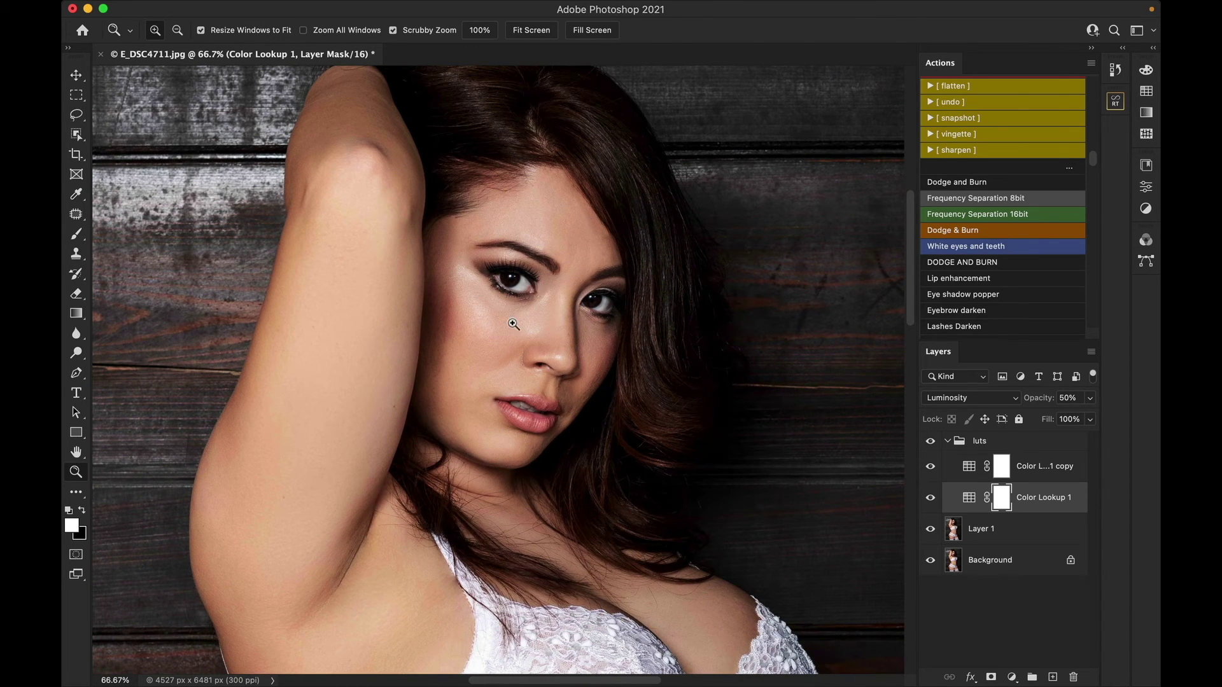
Collapse the luts group, compare the face with the grade hidden and shown, and review the whole image.
click(948, 441)
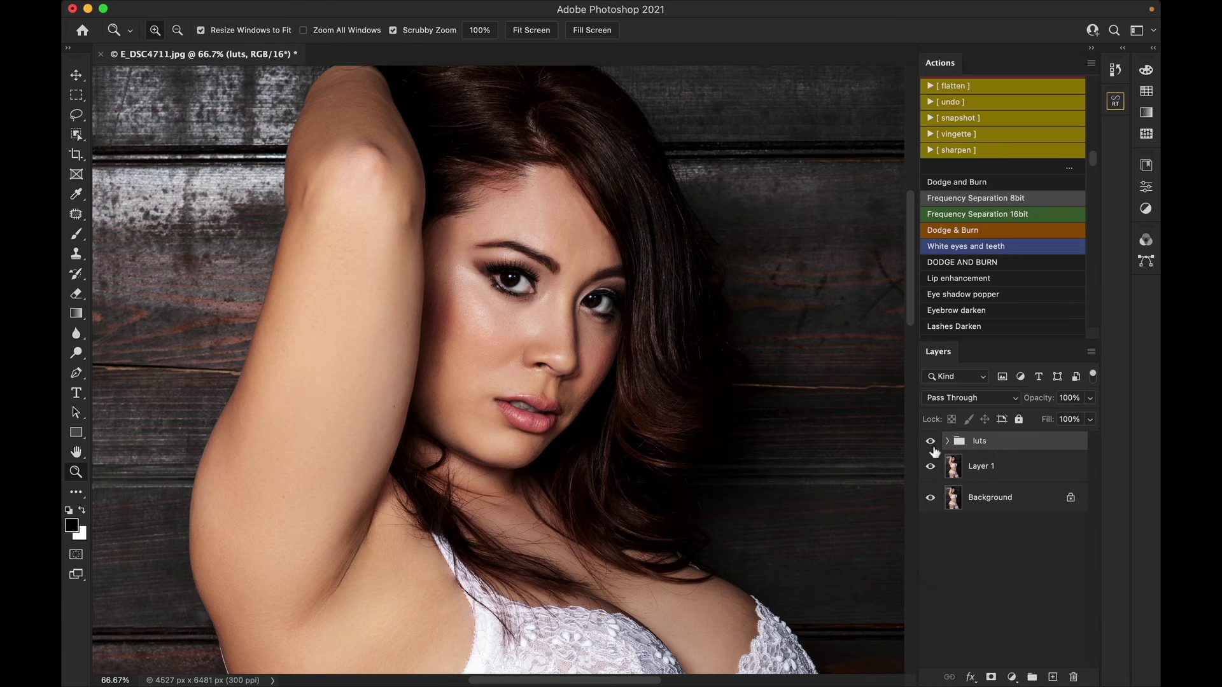
click(930, 442)
click(930, 441)
click(532, 30)
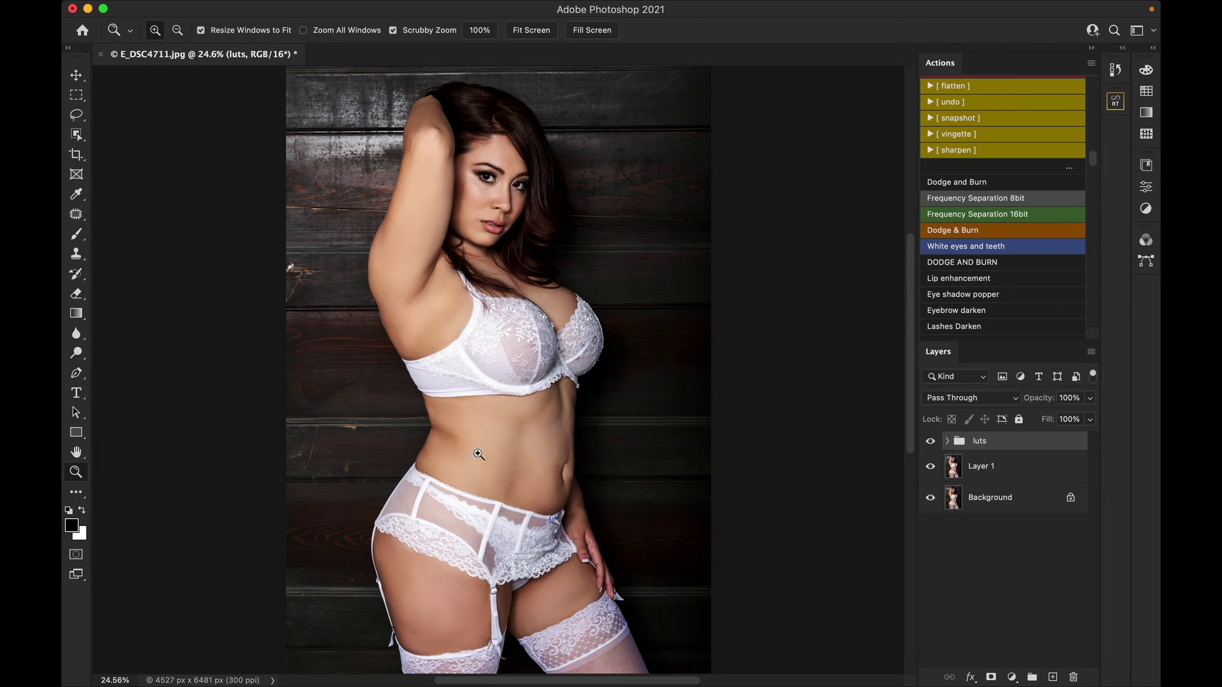
scroll(479, 454, left, 1)
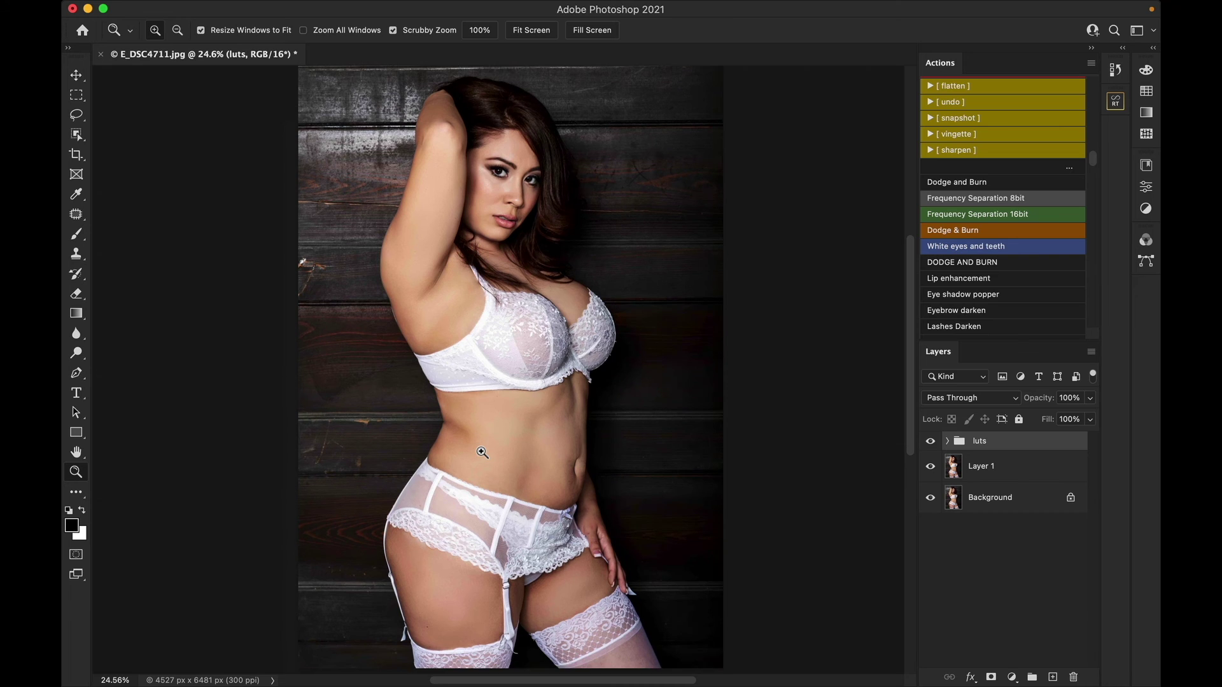